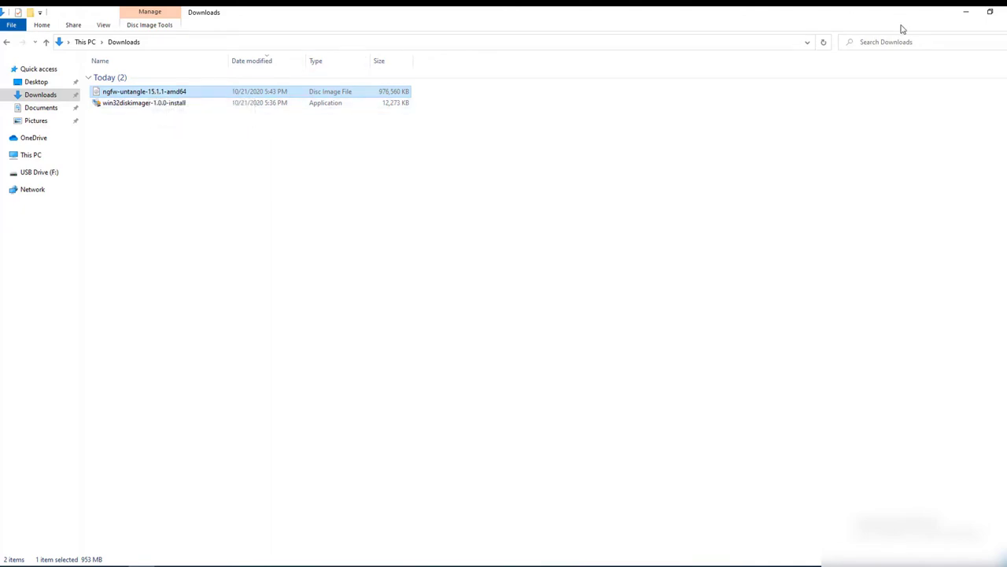
# Clear the browser from the desktop and launch UltraISO in trial mode.
pyautogui.doubleClick(560, 11)
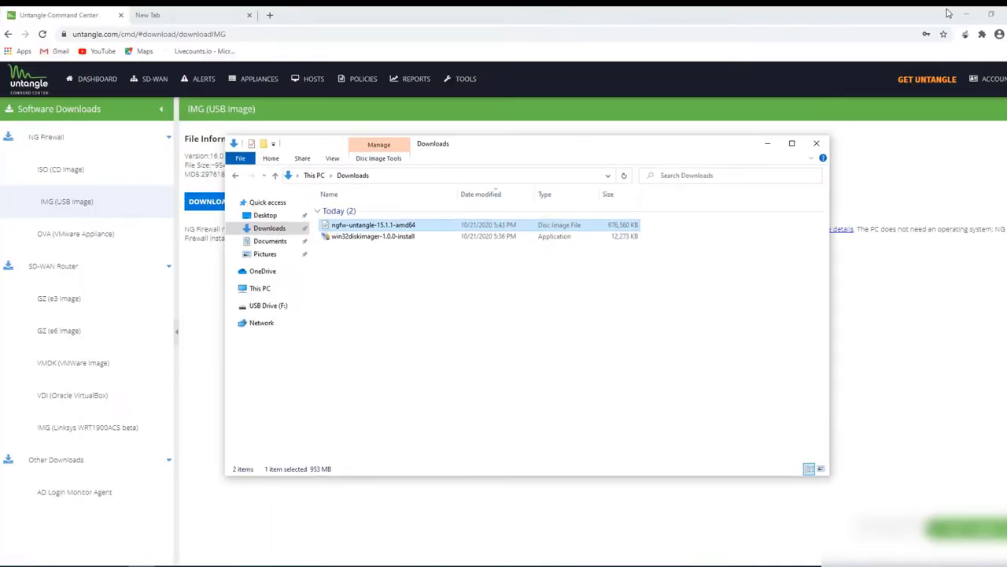
pyautogui.click(954, 11)
pyautogui.click(947, 11)
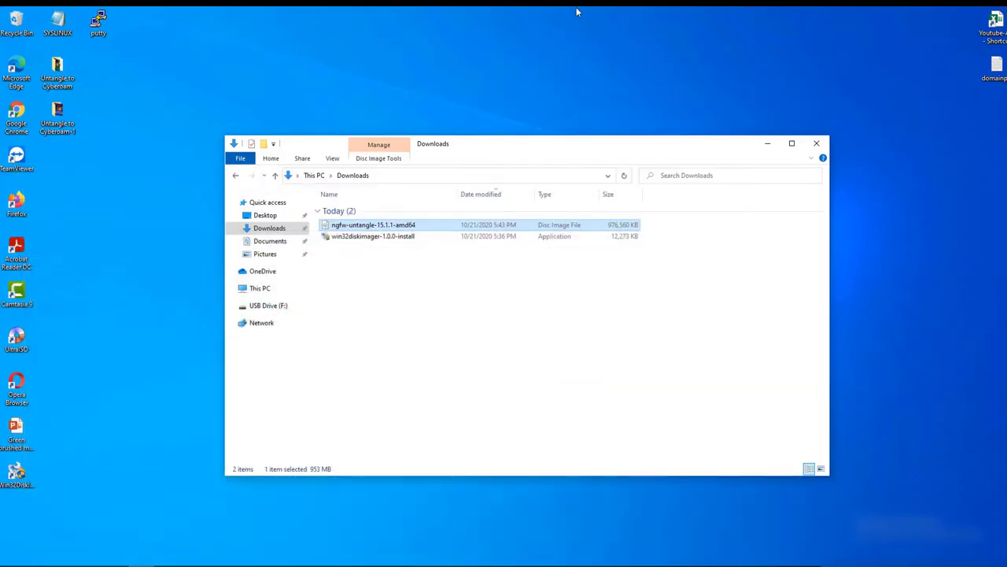
pyautogui.doubleClick(24, 350)
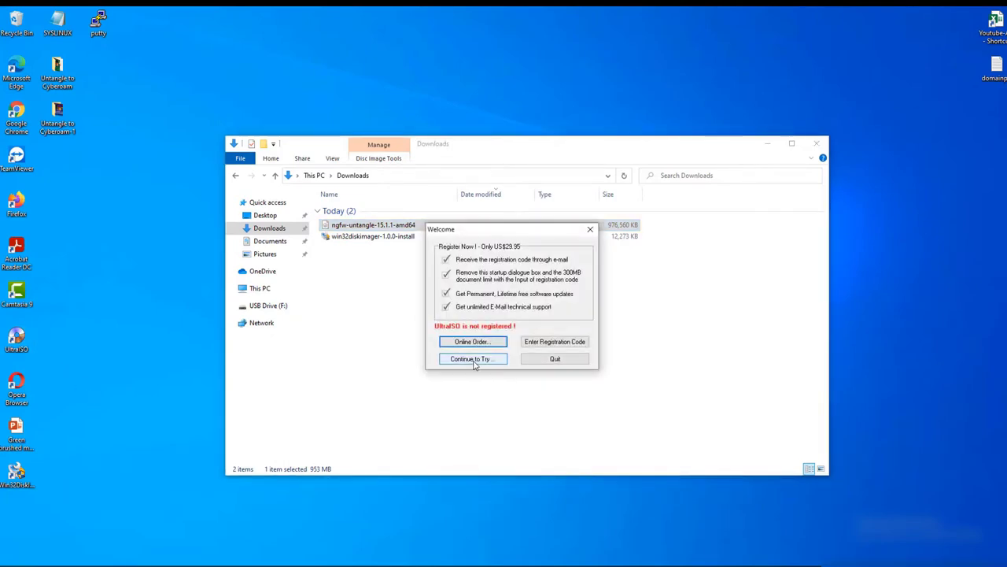
pyautogui.click(473, 359)
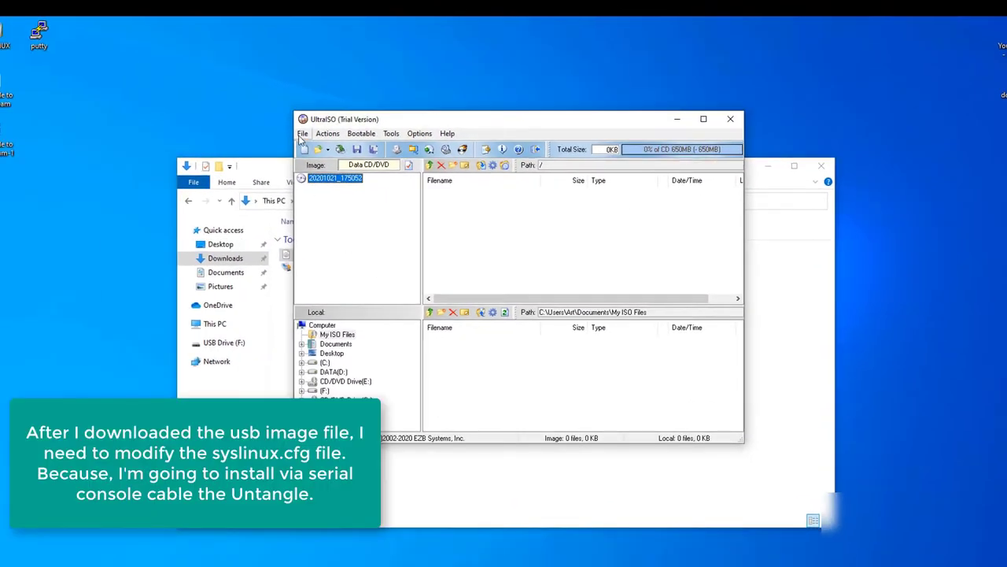
# Open the ngfw-untangle-15.1.1-amd64.img image in UltraISO.
pyautogui.click(302, 134)
pyautogui.click(323, 158)
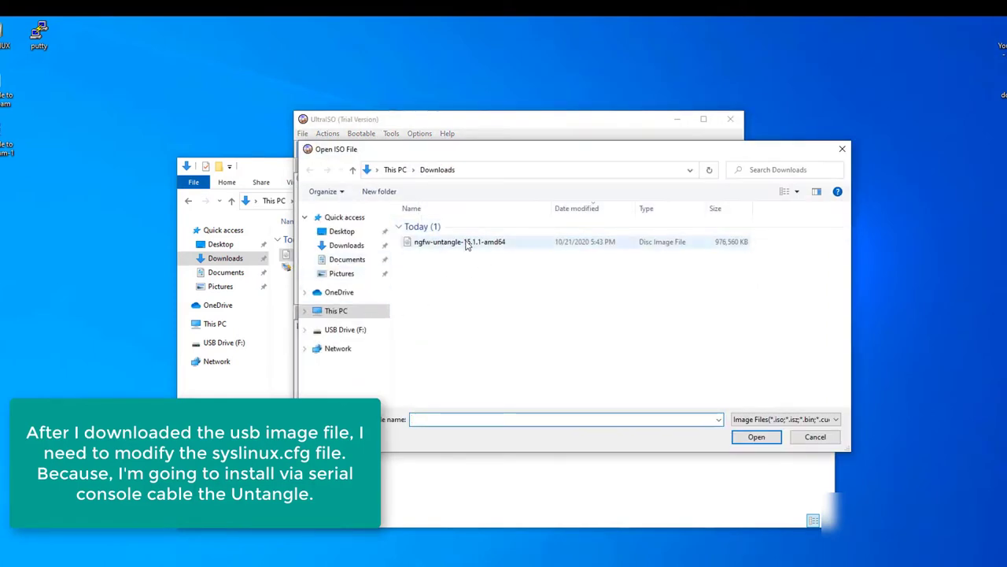
pyautogui.doubleClick(467, 244)
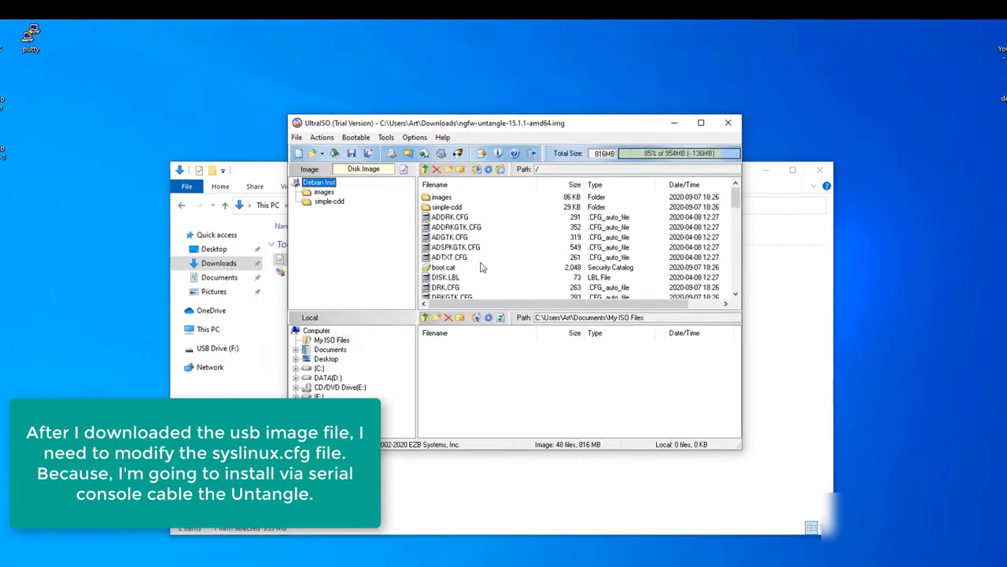
pyautogui.click(701, 123)
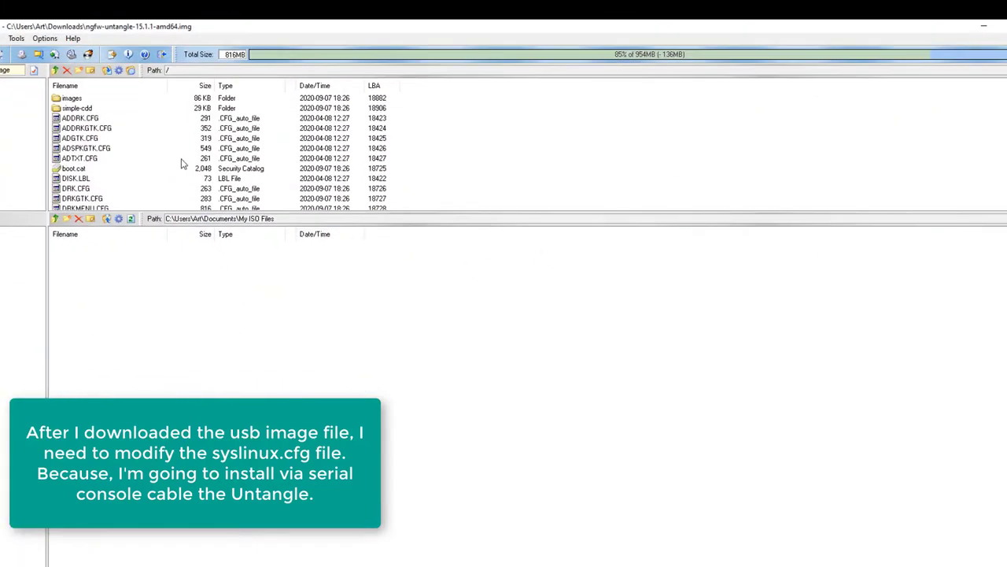
pyautogui.doubleClick(472, 24)
# Select SYSLINUX.CFG in the image's file list and bring up its context menu.
pyautogui.click(444, 278)
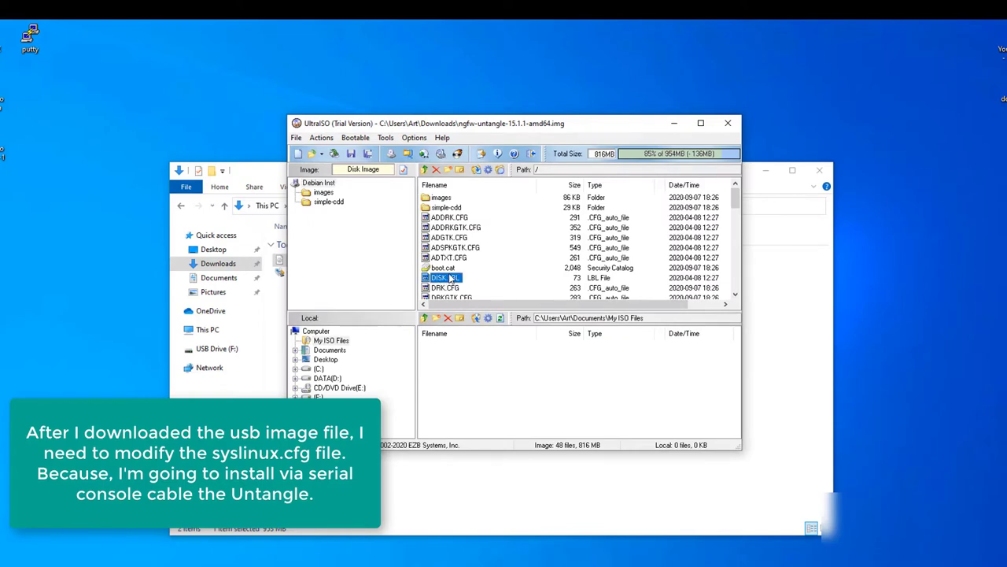
pyautogui.press('s')
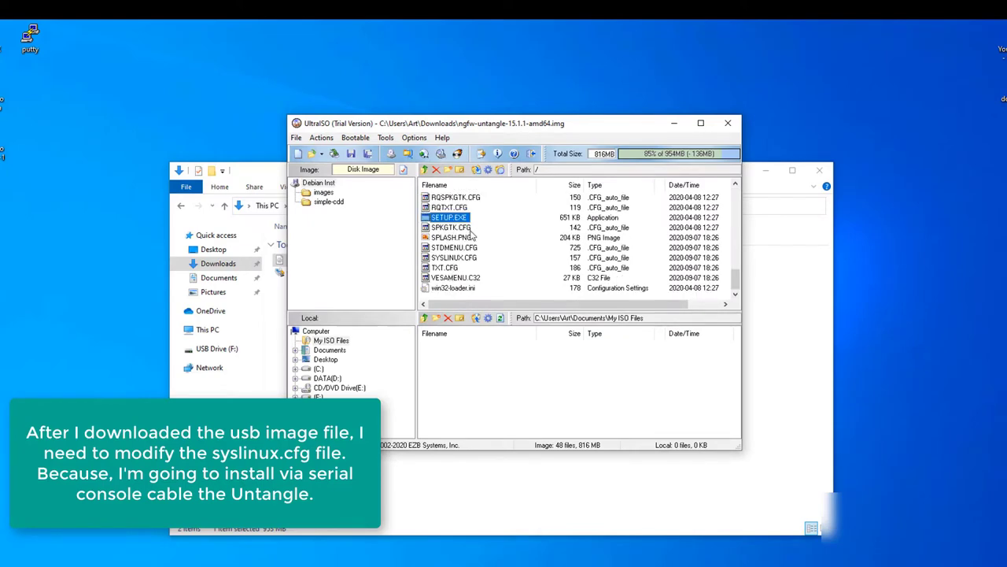
pyautogui.click(458, 258)
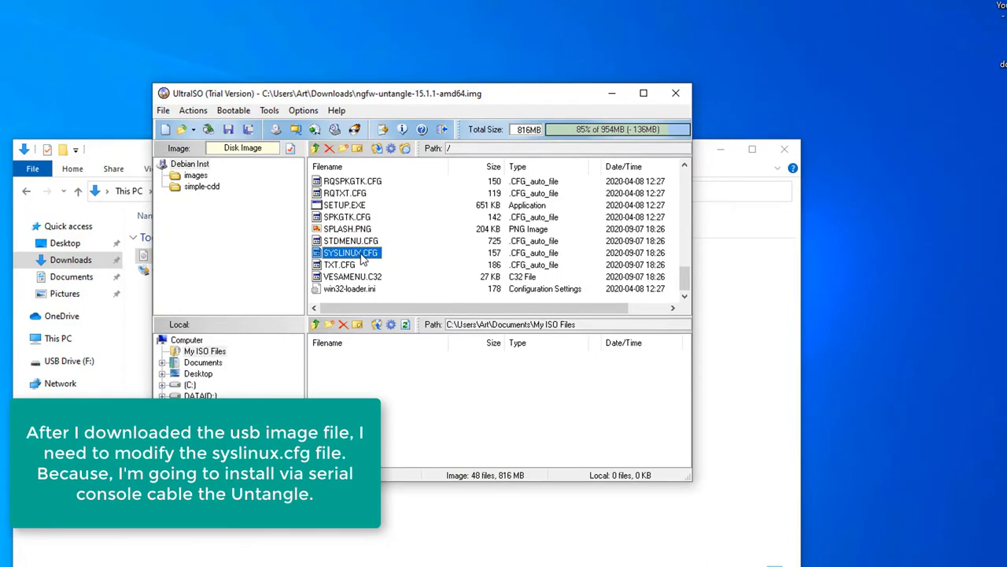
pyautogui.rightClick(364, 260)
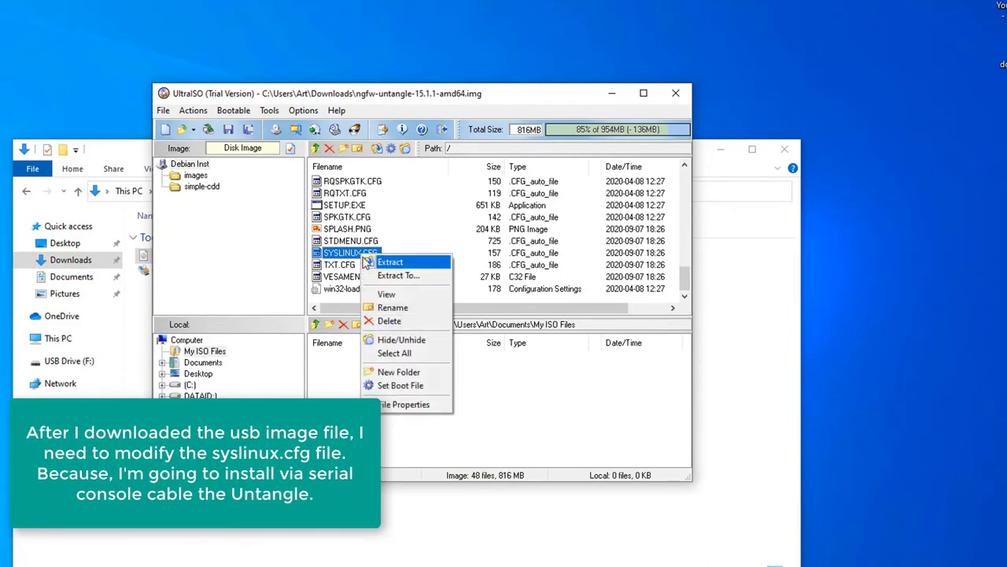
# View SYSLINUX.CFG's default lines in Notepad, then close Notepad and minimize UltraISO.
pyautogui.click(385, 260)
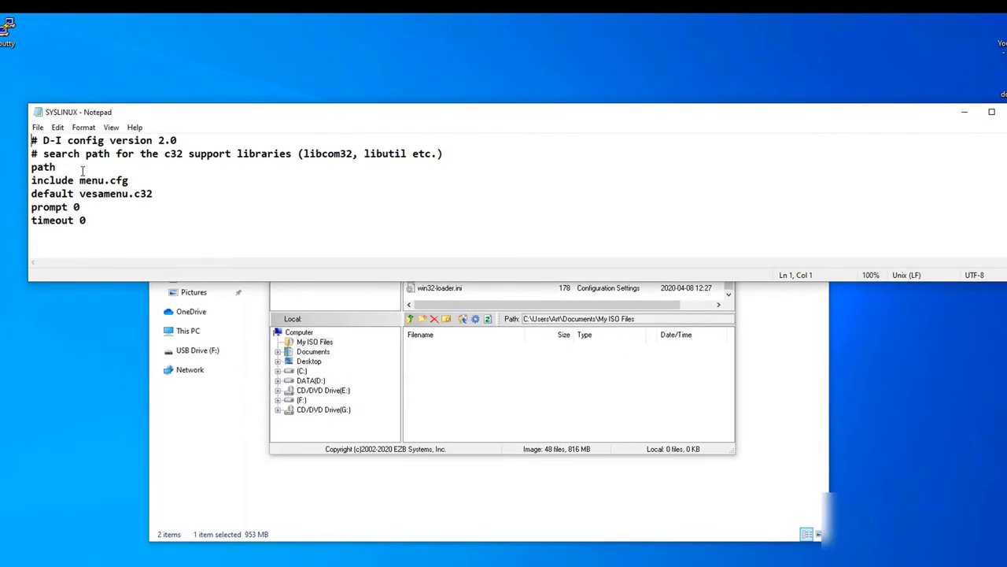
pyautogui.moveTo(32, 140); pyautogui.dragTo(123, 232)
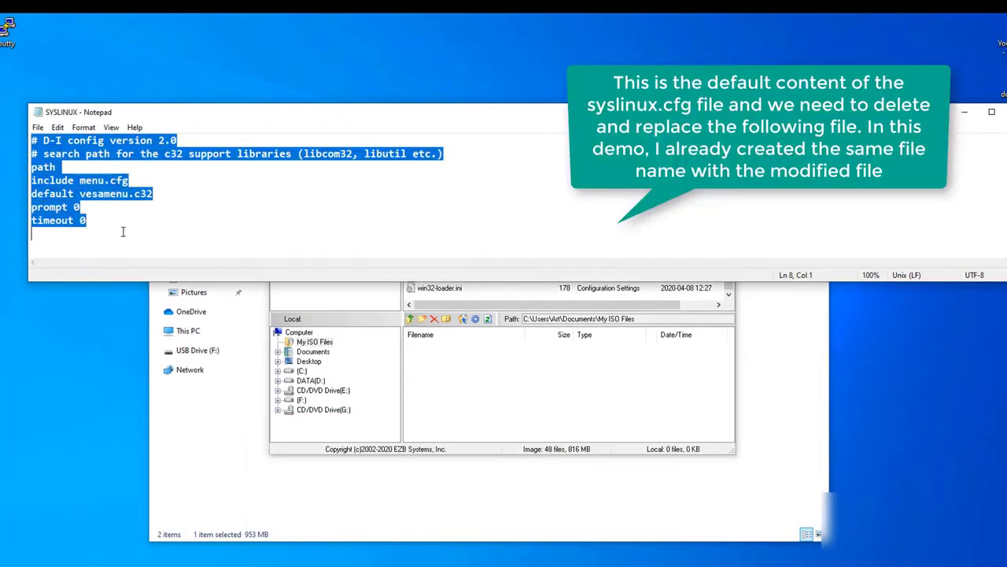
pyautogui.click(164, 227)
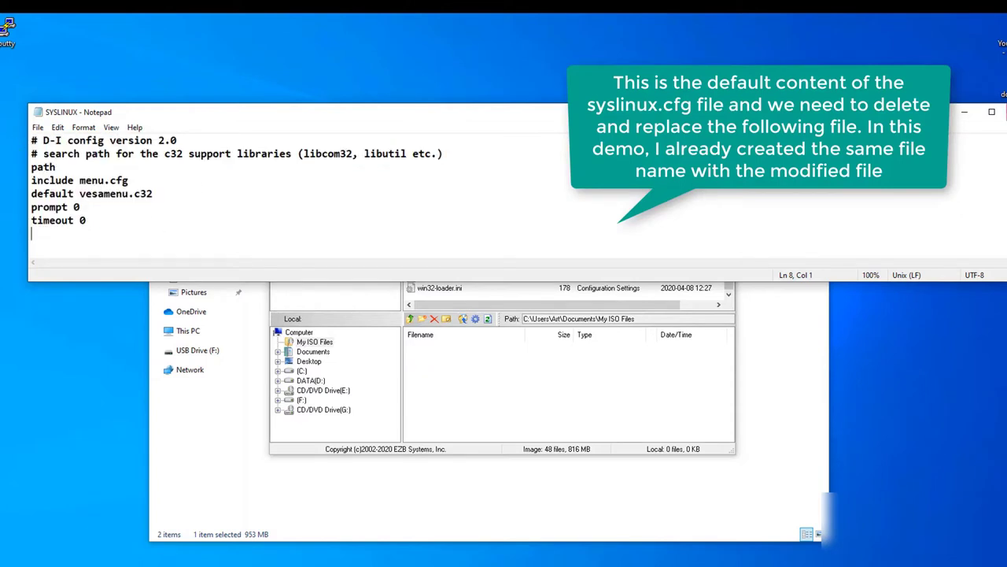
pyautogui.hotkey('alt', 'F4')
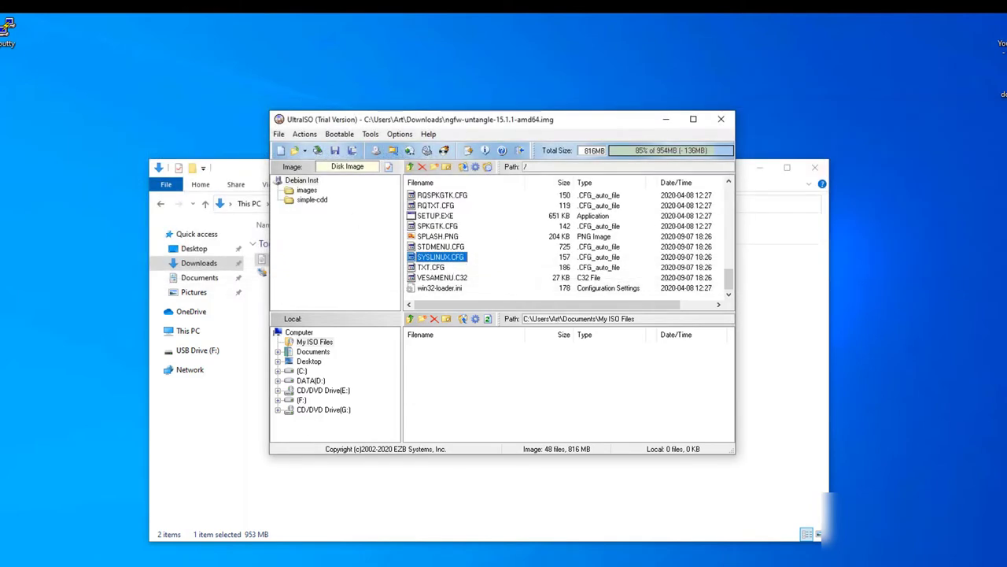
pyautogui.click(666, 119)
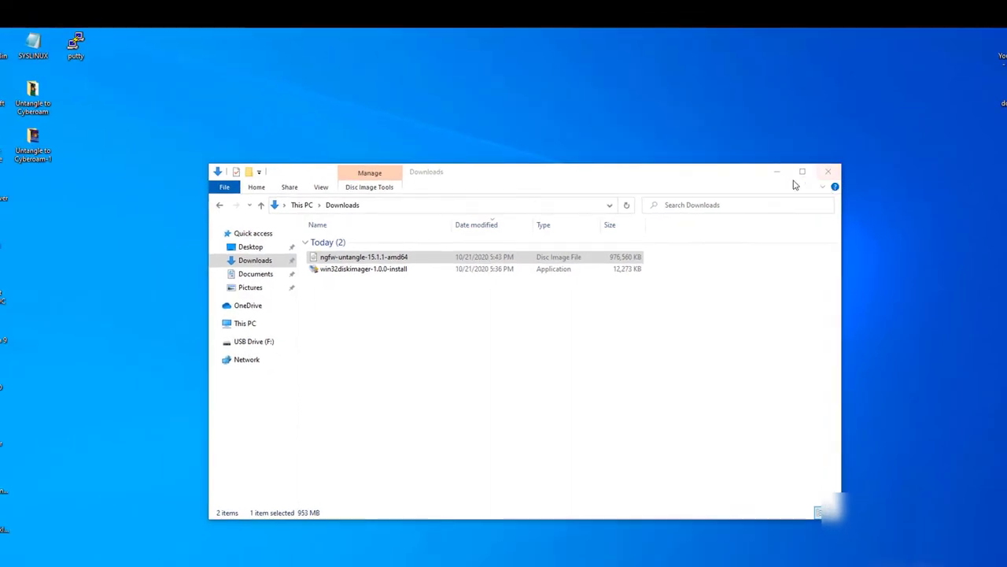
# Open the desktop SYSLINUX file in Notepad and review its serial 0 115200, timeout 20 settings.
pyautogui.click(763, 168)
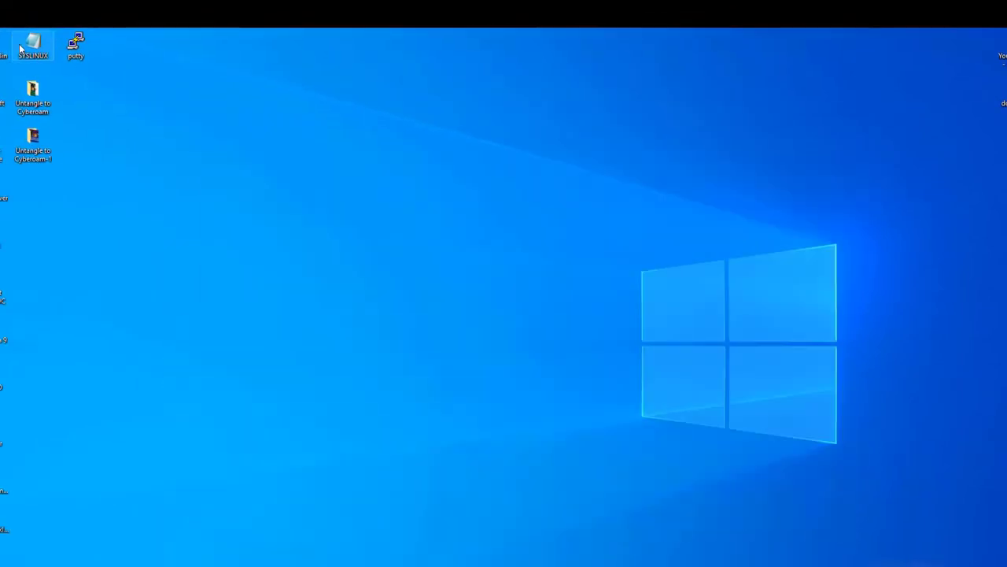
pyautogui.doubleClick(22, 49)
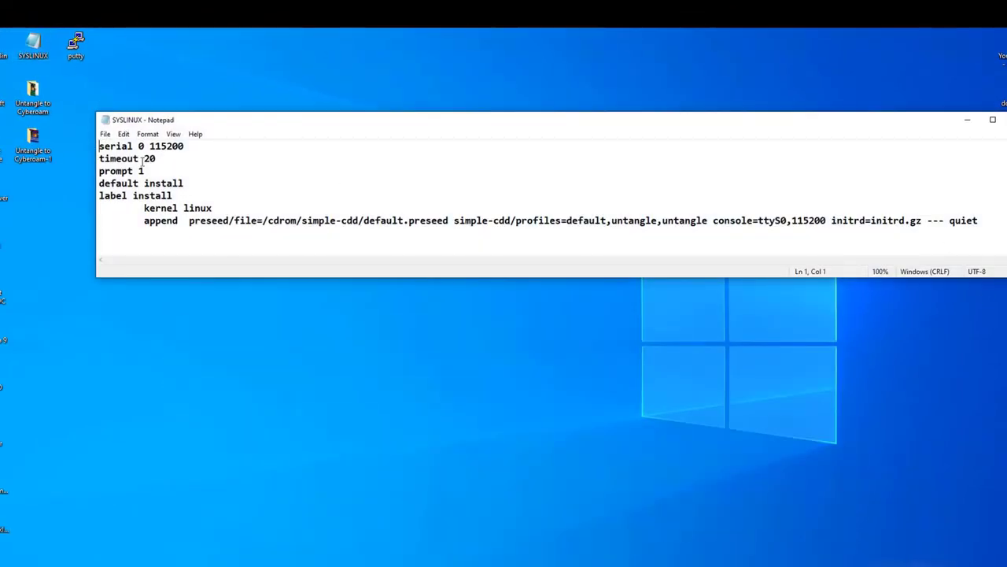
pyautogui.moveTo(99, 146); pyautogui.dragTo(996, 236)
pyautogui.click(996, 238)
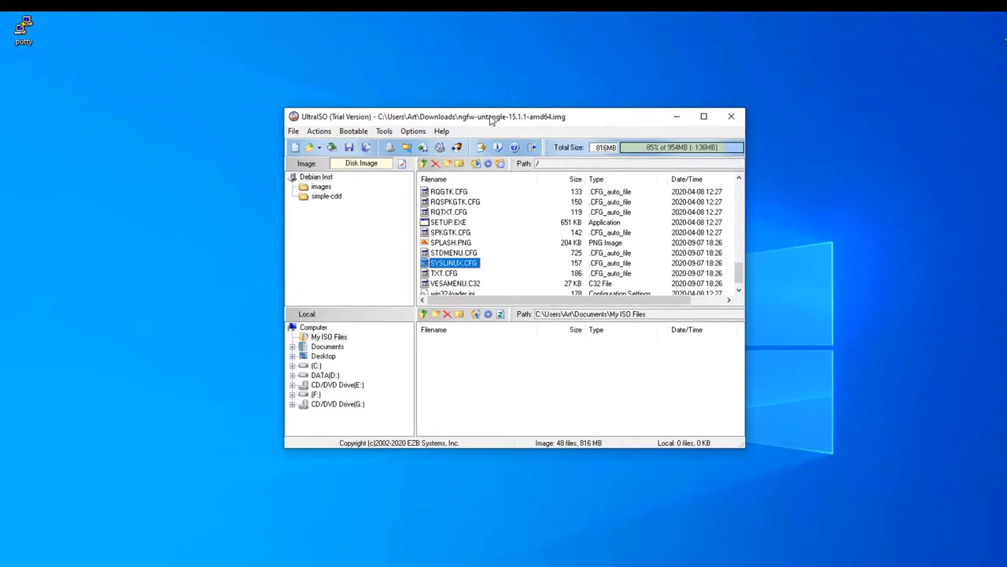
# Drag the modified SYSLINUX.CFG into the image, replacing the original file.
pyautogui.moveTo(491, 120); pyautogui.dragTo(462, 103)
pyautogui.moveTo(422, 245); pyautogui.dragTo(162, 196)
pyautogui.moveTo(444, 217); pyautogui.dragTo(492, 226)
pyautogui.click(192, 303)
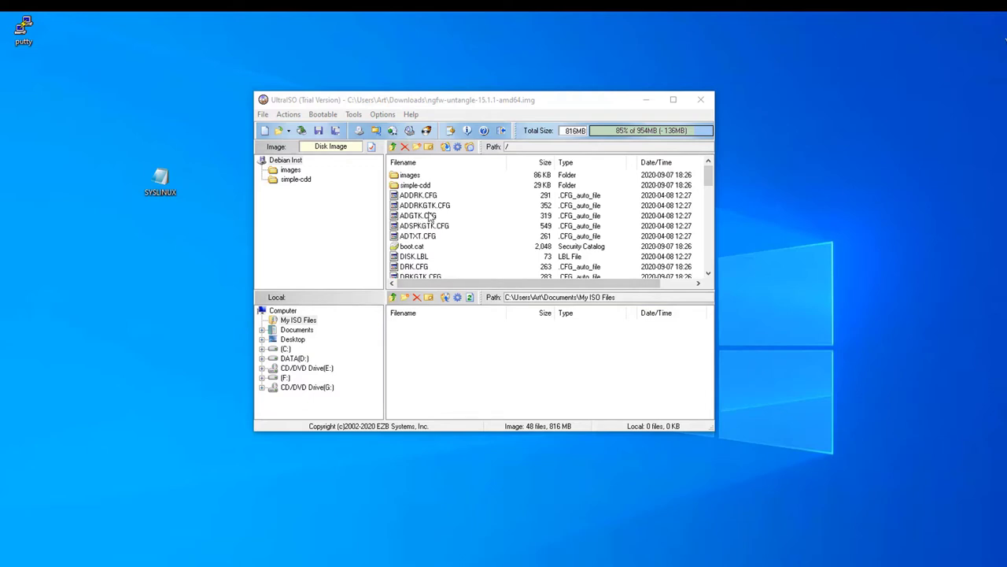
# Verify the replaced SYSLINUX.CFG contents and save the image.
pyautogui.click(408, 257)
pyautogui.press('s')
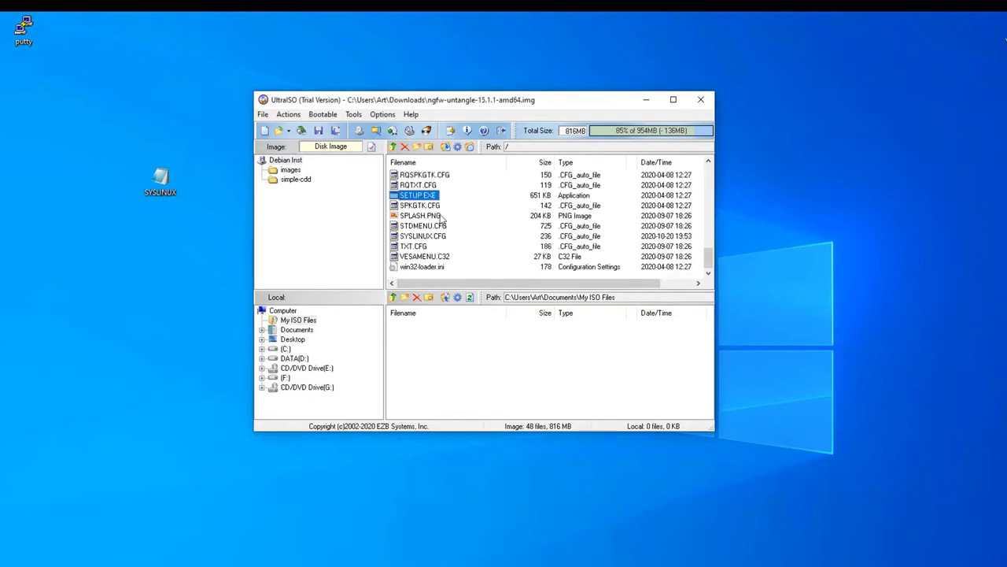
pyautogui.rightClick(422, 236)
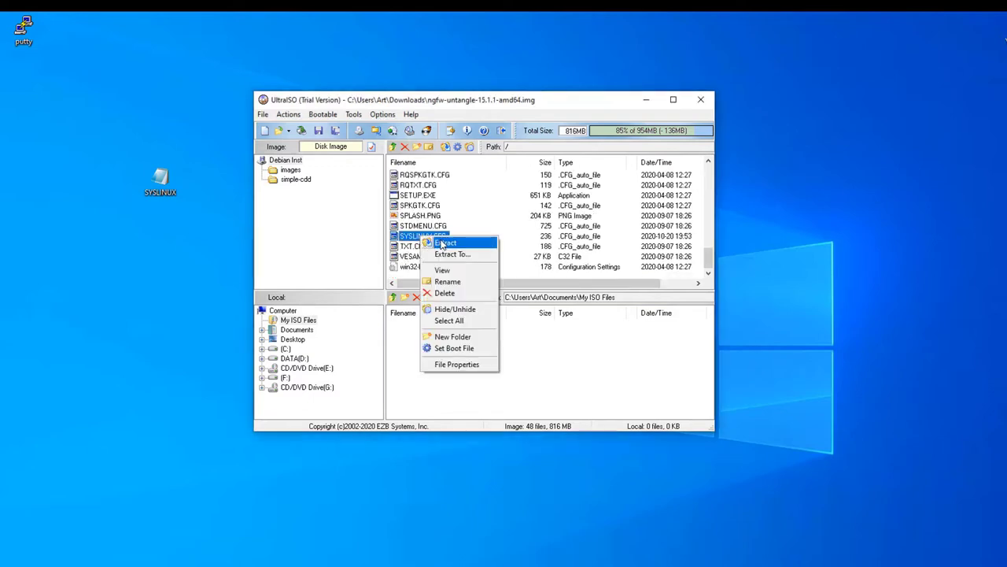
pyautogui.click(443, 270)
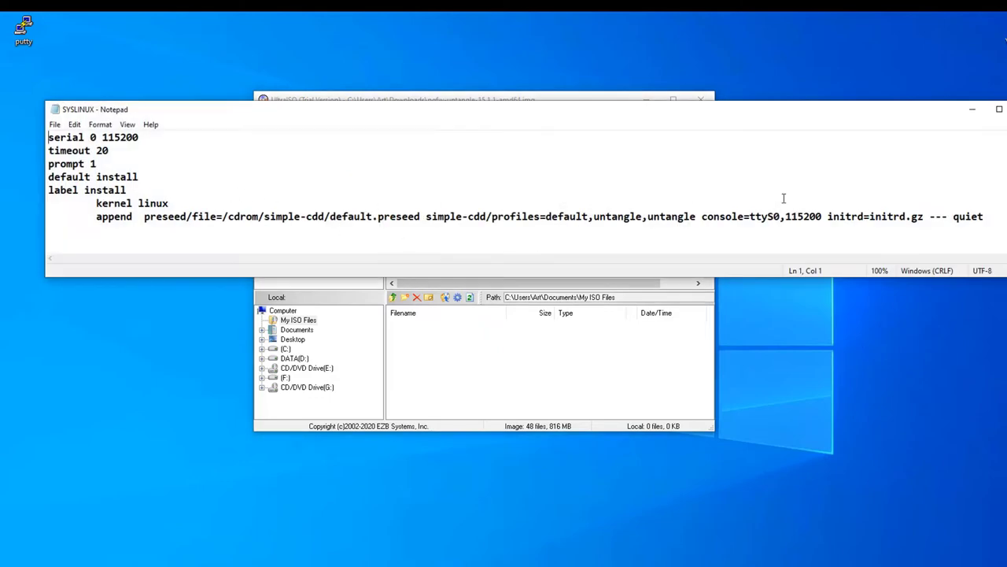
pyautogui.hotkey('alt', 'F4')
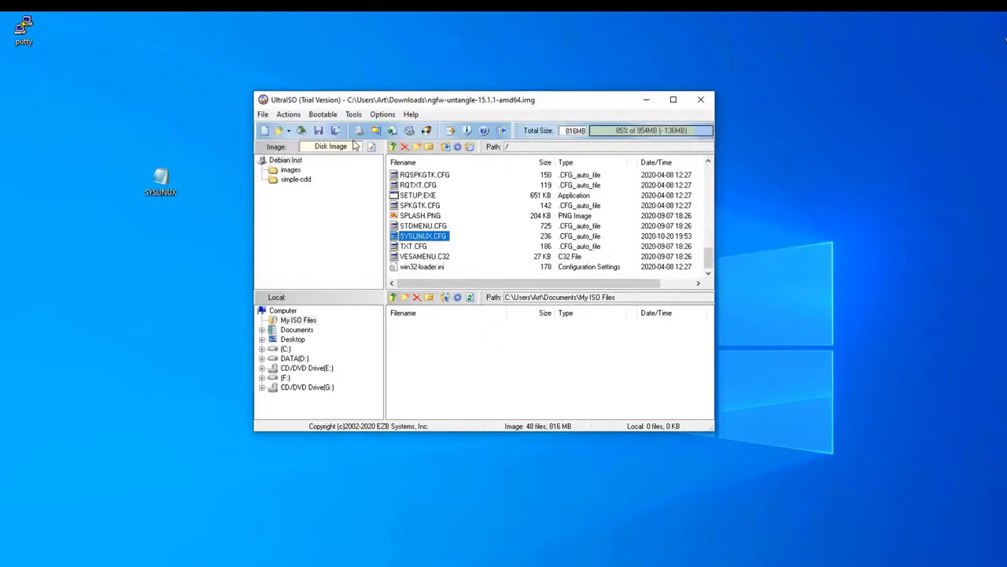
pyautogui.click(318, 131)
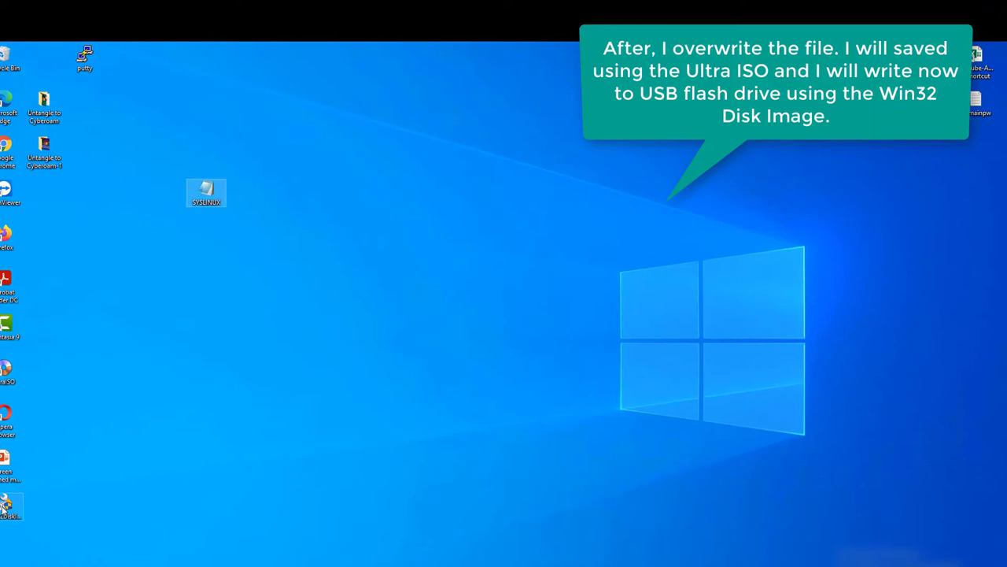
# Write ngfw-untangle-15.1.1-amd64.img to drive F: in Win32 Disk Imager, then exit after success.
pyautogui.doubleClick(6, 505)
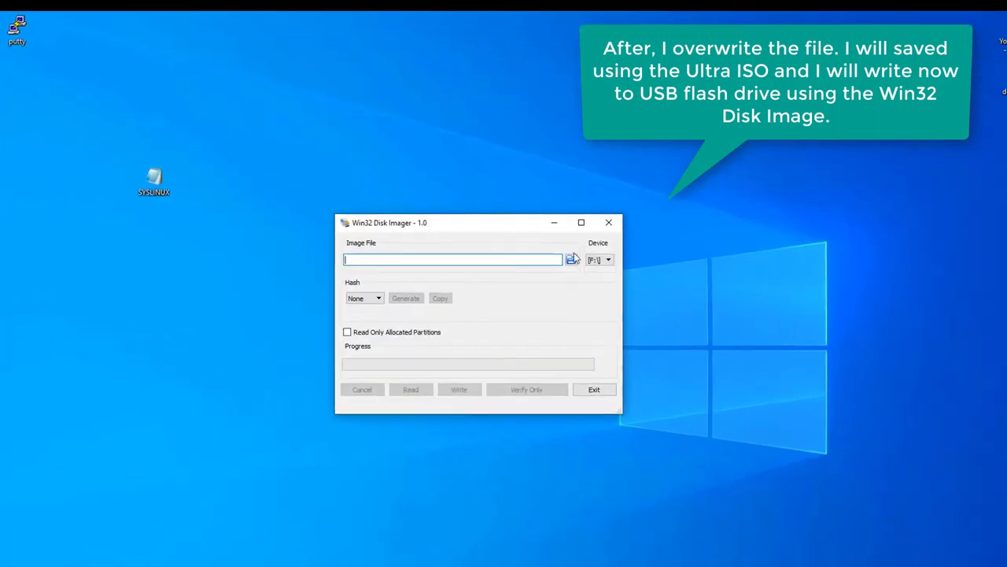
pyautogui.click(572, 260)
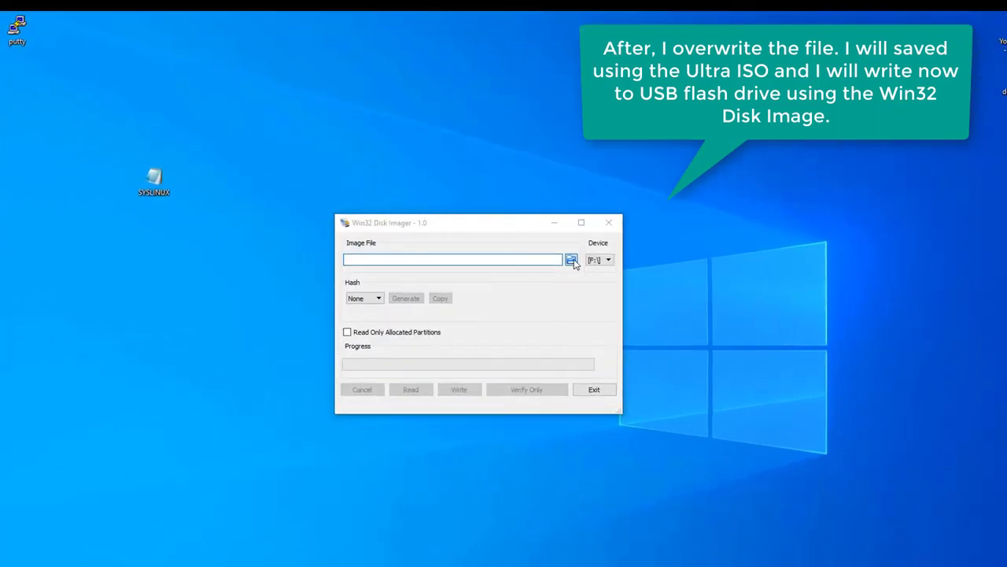
pyautogui.click(488, 338)
pyautogui.doubleClick(488, 339)
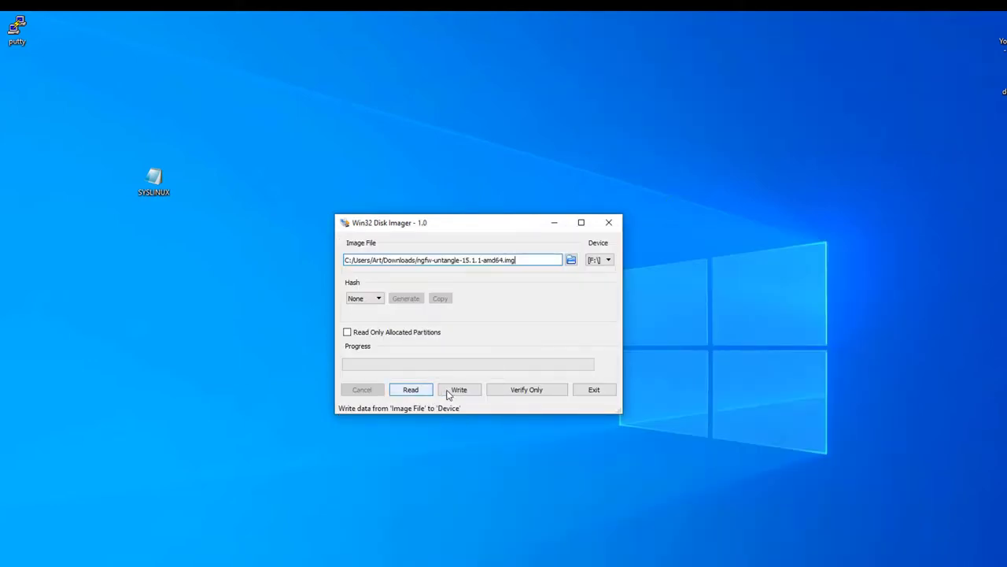
pyautogui.click(459, 390)
pyautogui.click(503, 344)
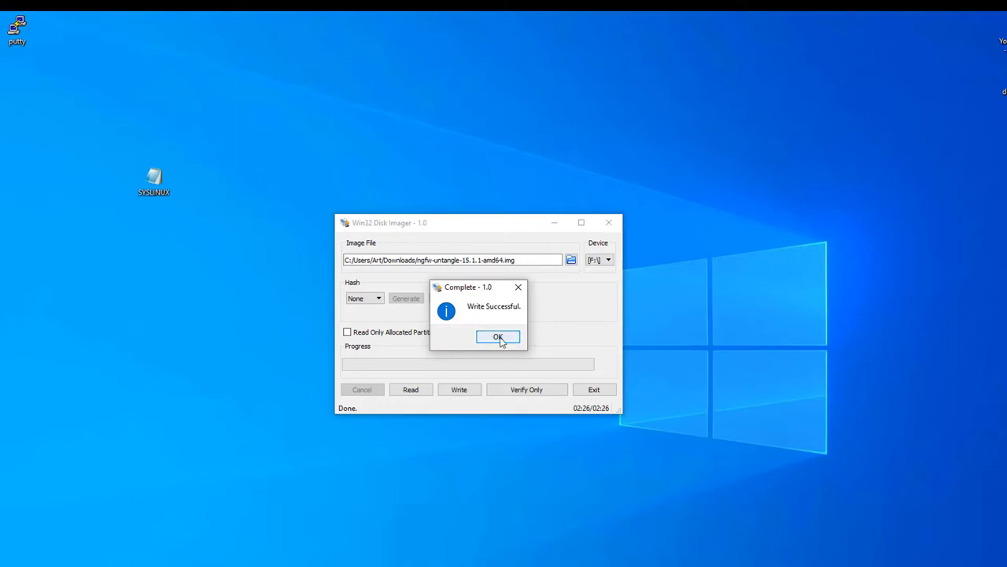
pyautogui.click(498, 337)
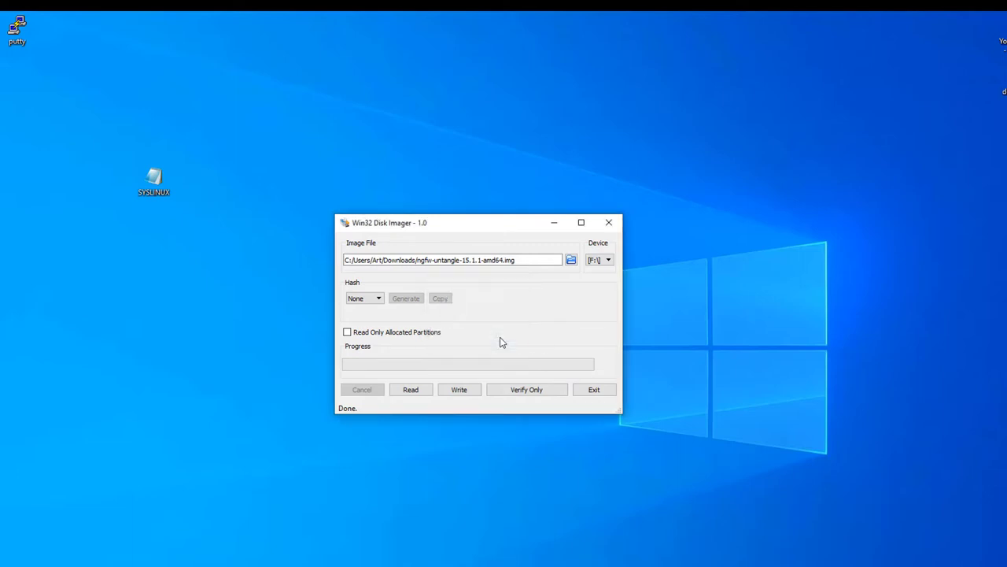
pyautogui.click(595, 389)
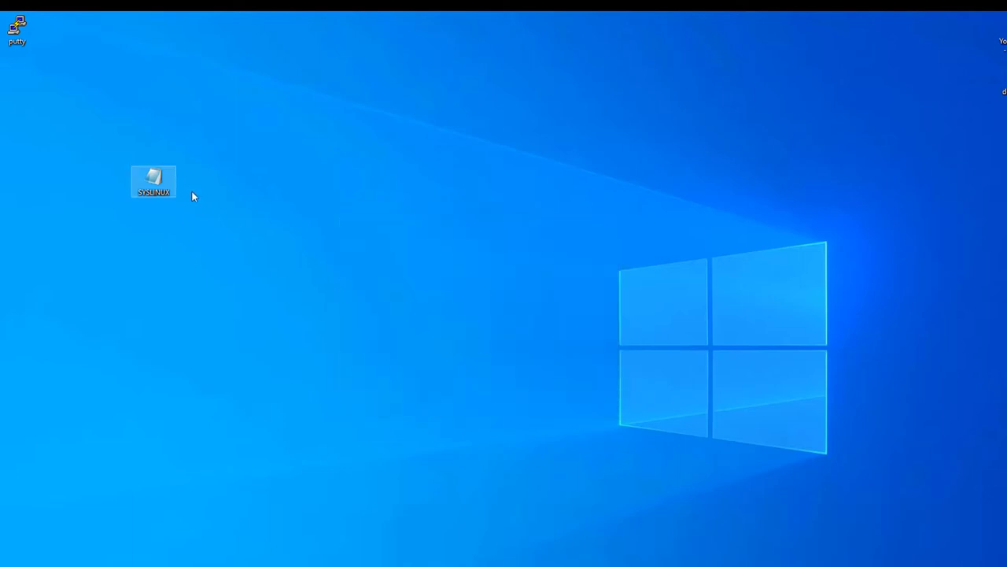
# Launch PuTTY and configure a serial connection on COM3 at 115200 baud.
pyautogui.doubleClick(17, 30)
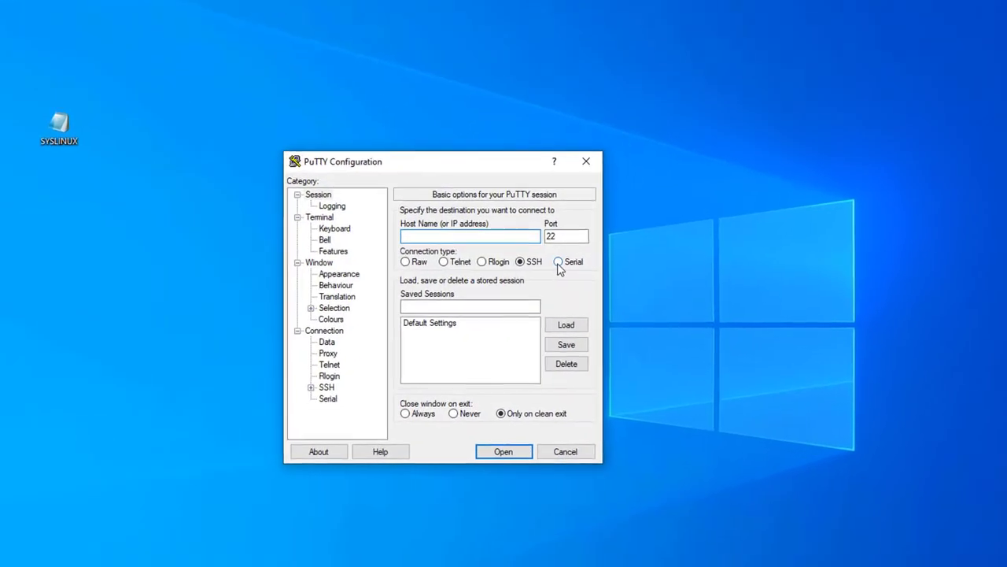
pyautogui.click(572, 287)
pyautogui.doubleClick(581, 265)
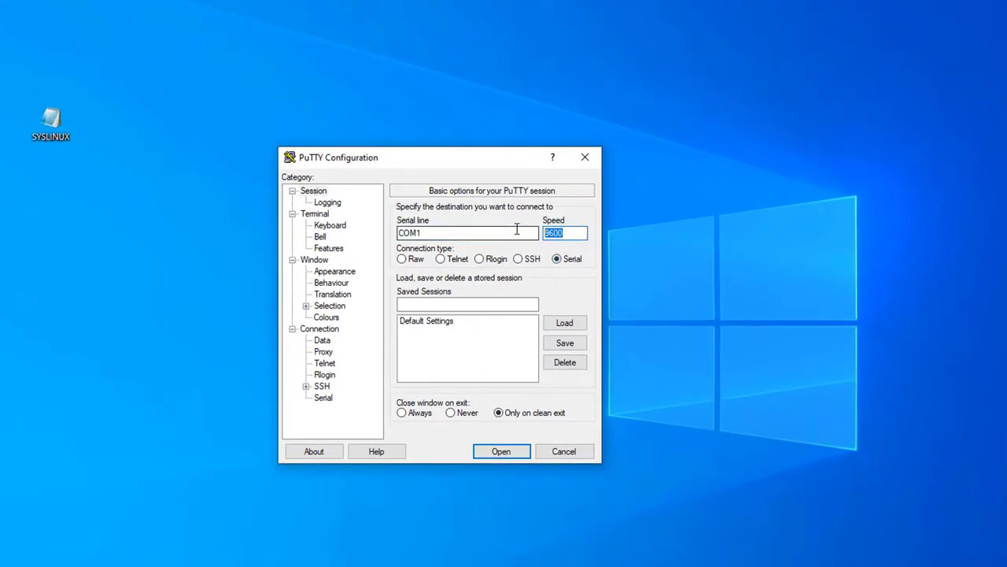
pyautogui.write('115200')
pyautogui.click(449, 234)
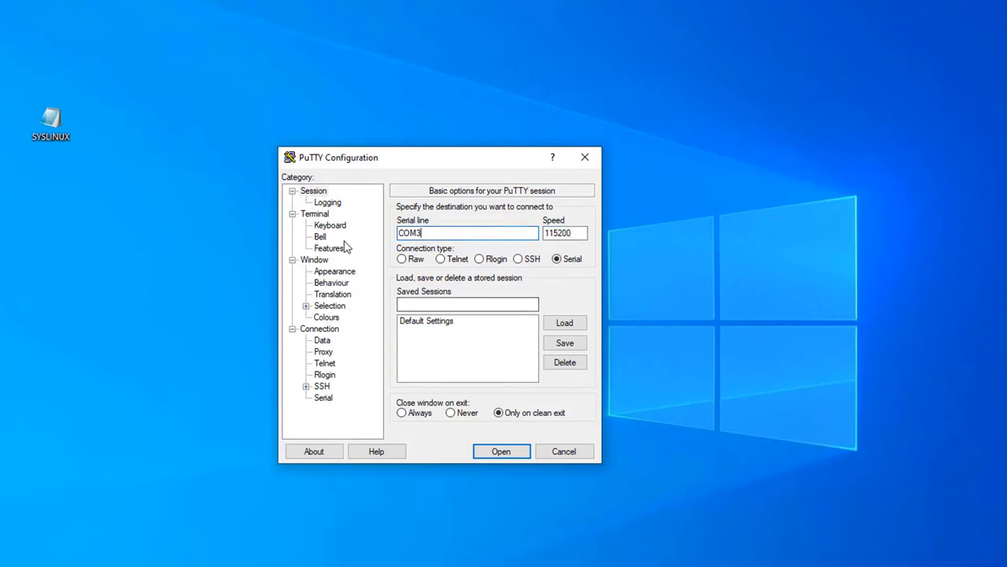
# Set the terminal font to Courier New Bold 16 and open the serial session.
pyautogui.click(340, 271)
pyautogui.click(560, 292)
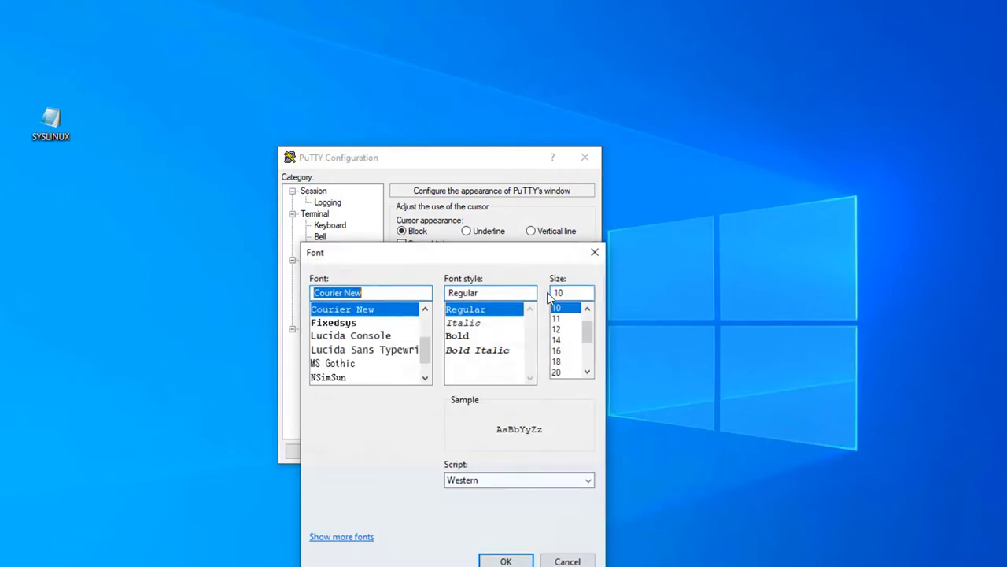
pyautogui.click(565, 352)
pyautogui.click(472, 338)
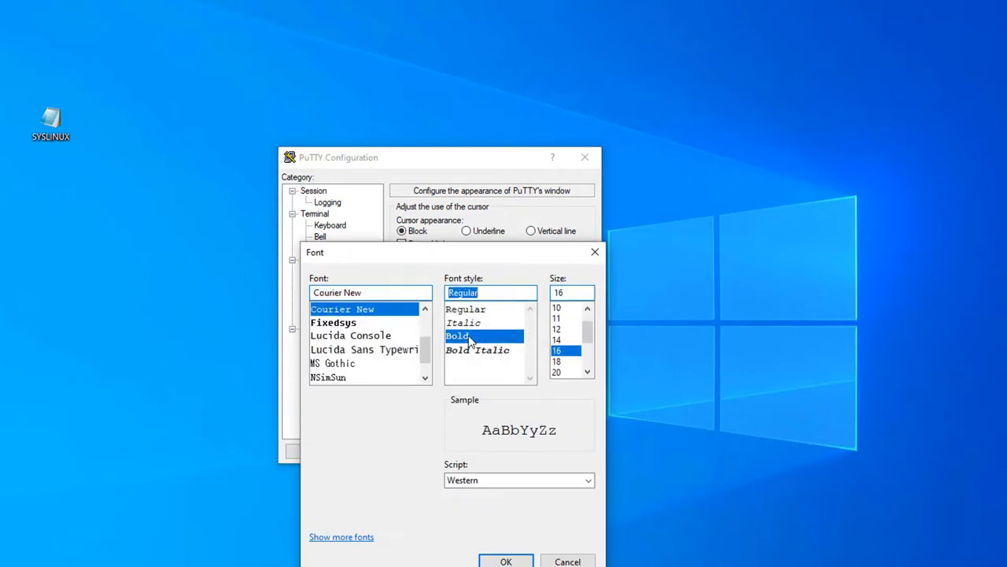
pyautogui.click(506, 561)
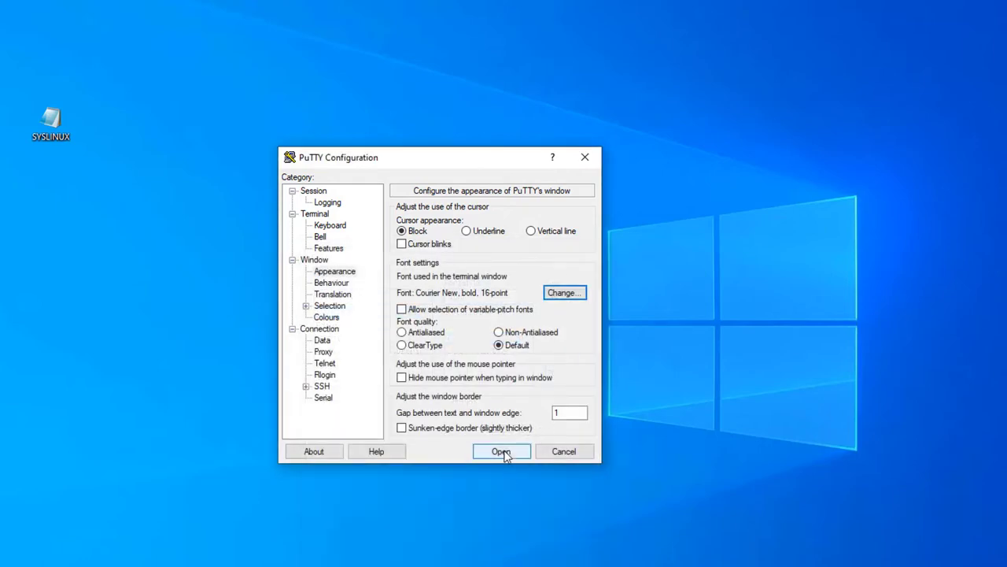
pyautogui.click(501, 451)
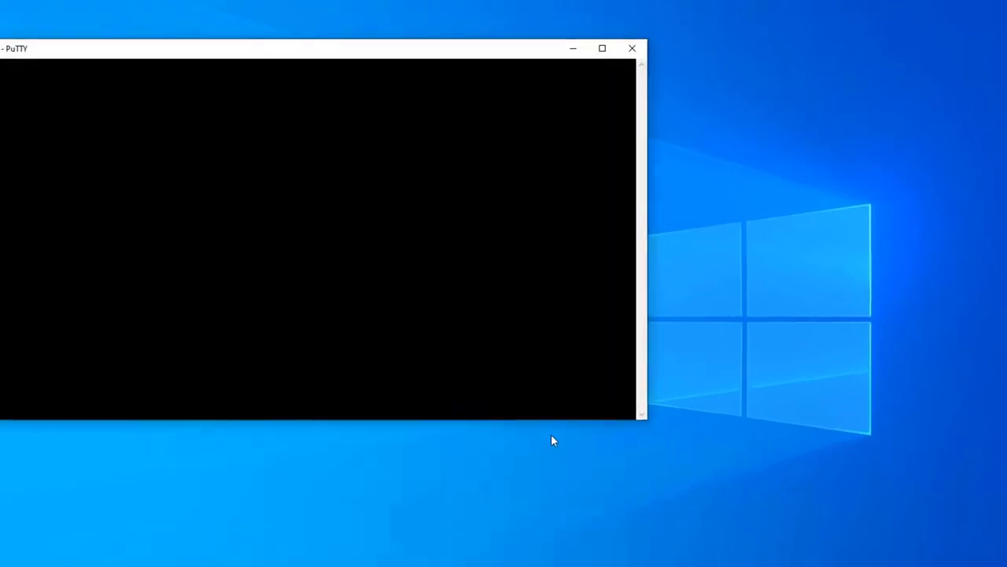
pyautogui.moveTo(403, 67); pyautogui.dragTo(574, 61)
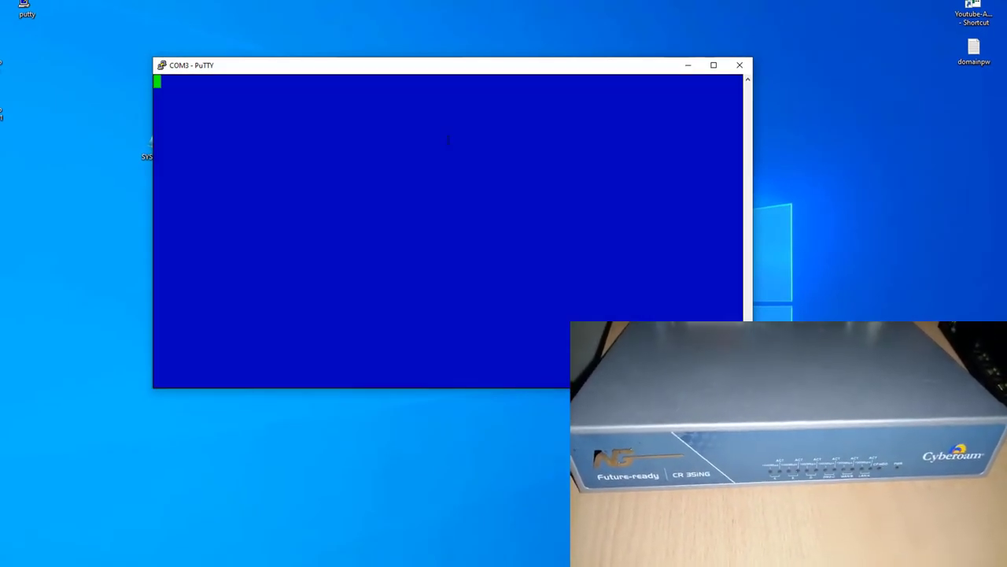
# Review the BIOS Advanced page and its CPU Information details.
pyautogui.press('Right')
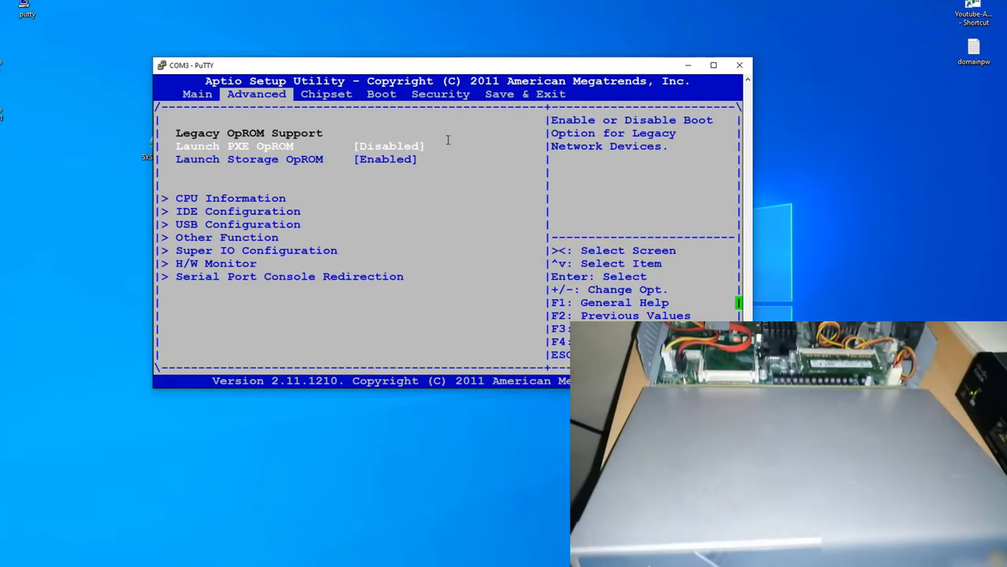
pyautogui.press('Down')
pyautogui.press('Down')
pyautogui.press('Down')
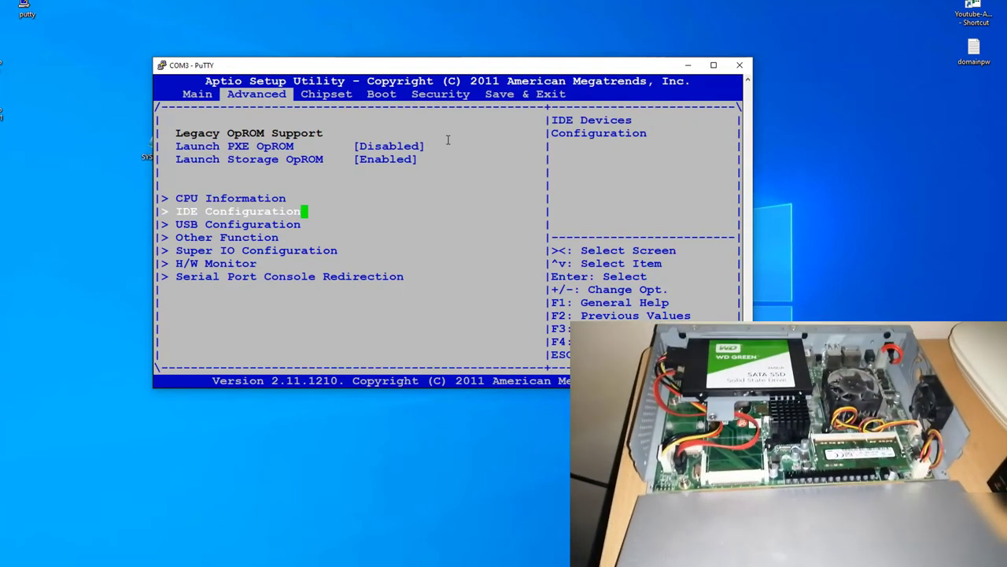
pyautogui.press('Up')
pyautogui.press('Return')
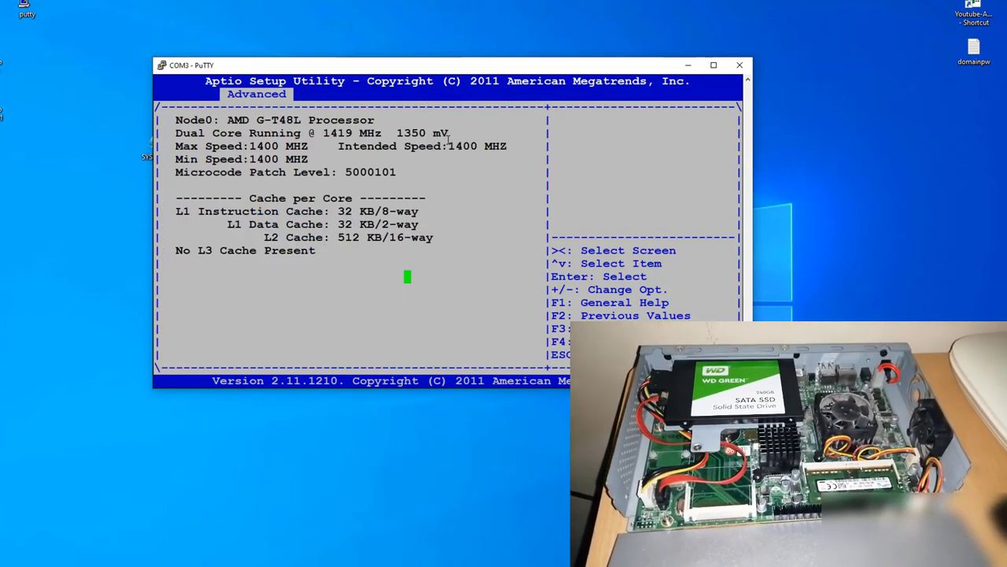
pyautogui.press('Escape')
# Check Chipset and Boot pages, confirm the Lexar USB boots first, then save and reset.
pyautogui.press('Right')
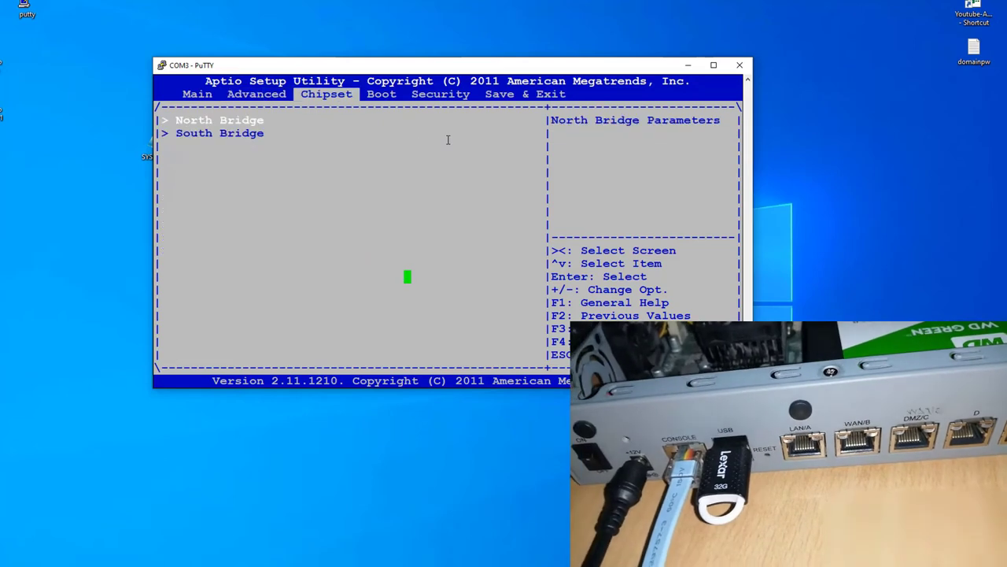
pyautogui.press('Right')
pyautogui.press('Down')
pyautogui.press('Down')
pyautogui.press('Down')
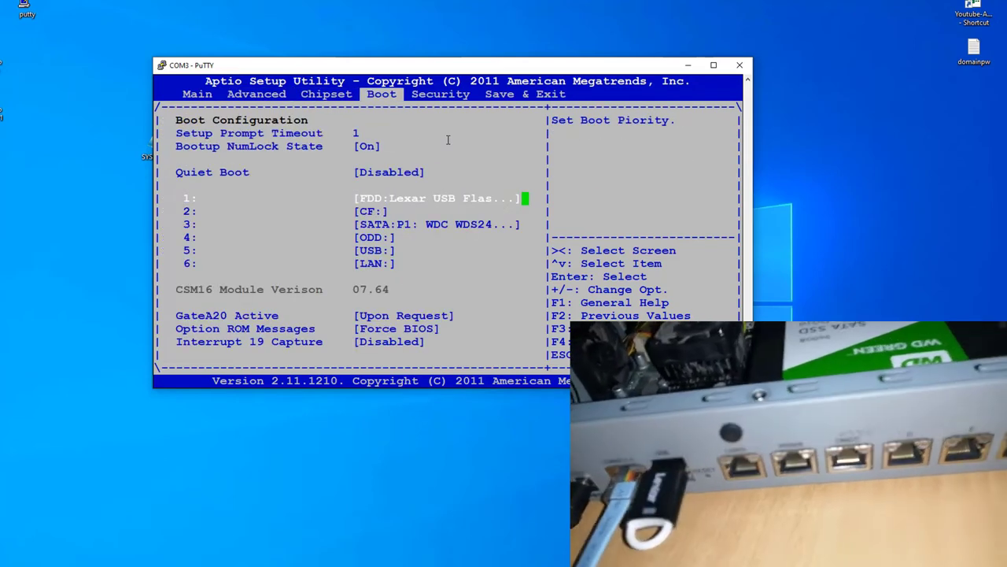
pyautogui.press('Right')
pyautogui.press('Right')
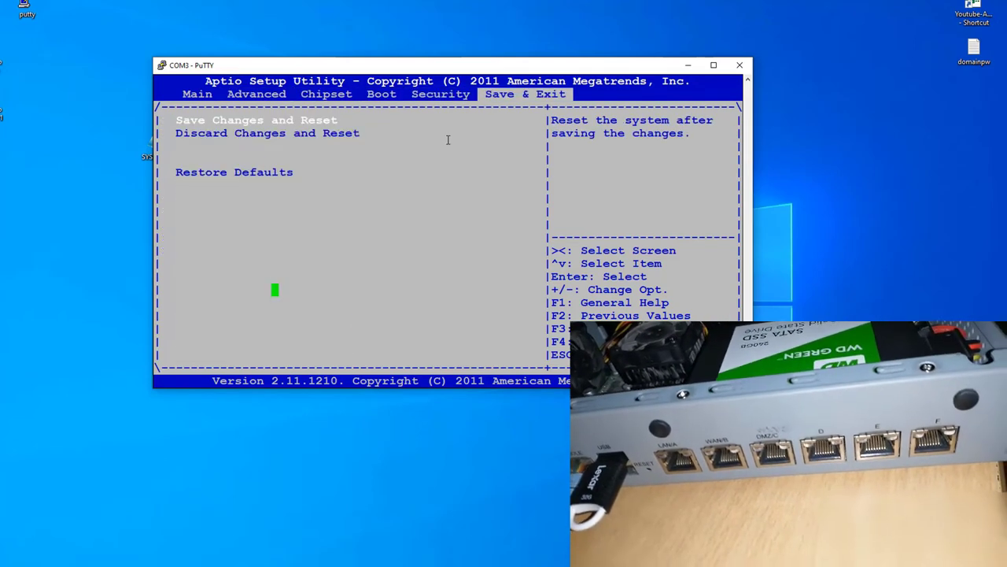
pyautogui.press('Return')
pyautogui.press('Return')
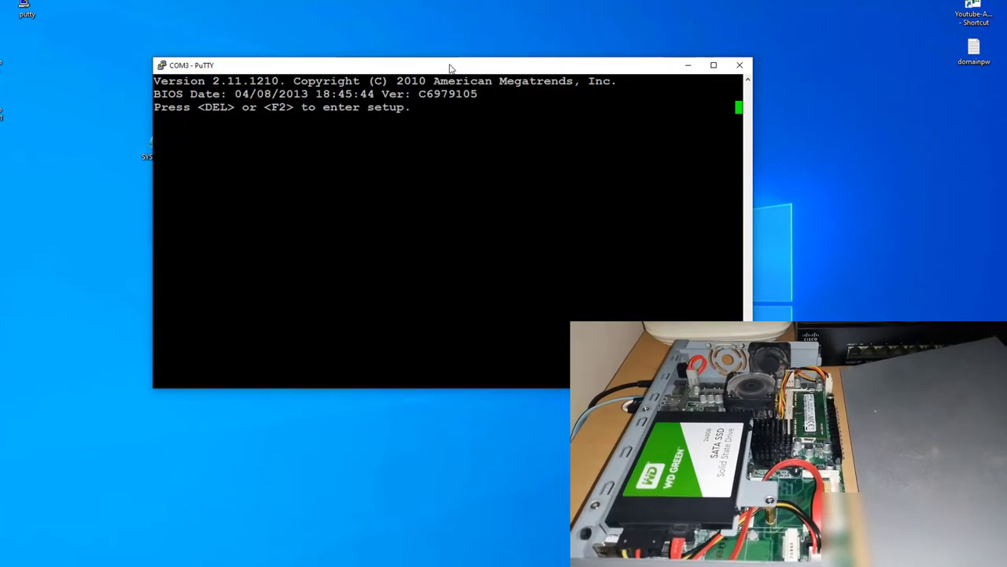
# Shift the PuTTY window left while the box boots from USB to language selection.
pyautogui.moveTo(453, 68); pyautogui.dragTo(437, 70)
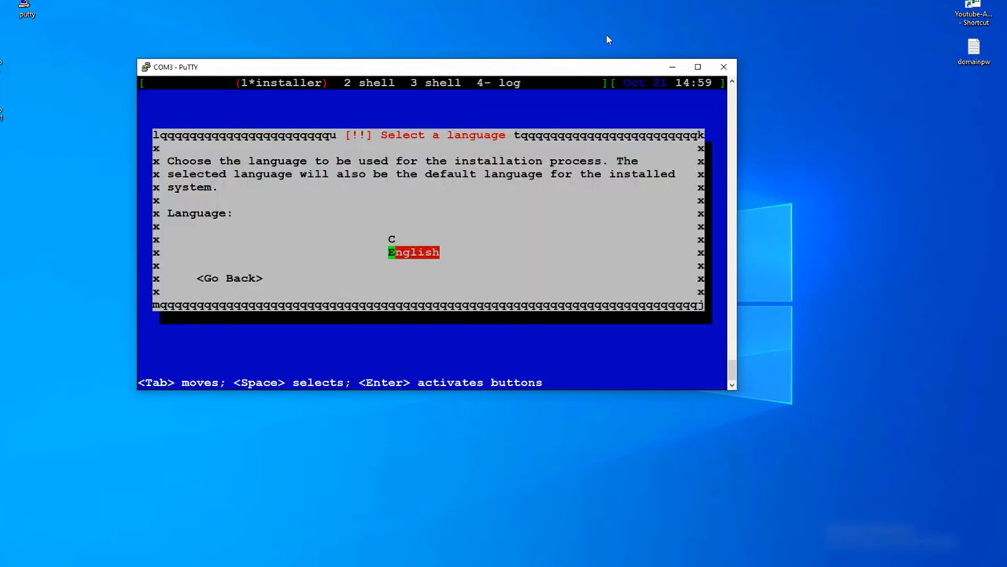
# Select English as the language, then browse the country list and choose United States.
pyautogui.press('Return')
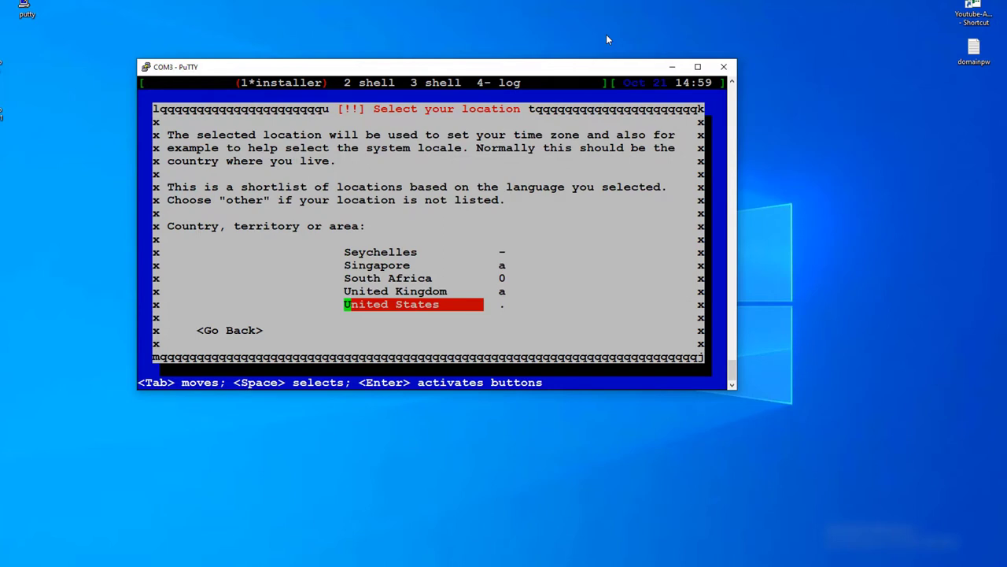
pyautogui.press('Up')
pyautogui.press('Up')
pyautogui.press('Up')
pyautogui.press('Up')
pyautogui.press('Up')
pyautogui.press('Up')
pyautogui.press('Up')
pyautogui.press('Up')
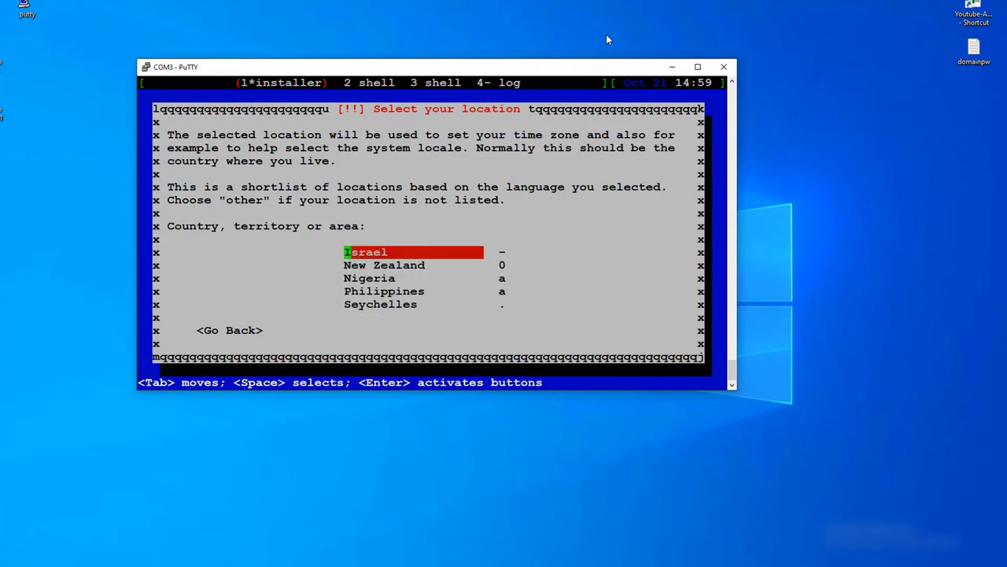
pyautogui.press('Up')
pyautogui.press('Up')
pyautogui.press('Up')
pyautogui.press('Up')
pyautogui.press('Up')
pyautogui.press('Up')
pyautogui.press('Up')
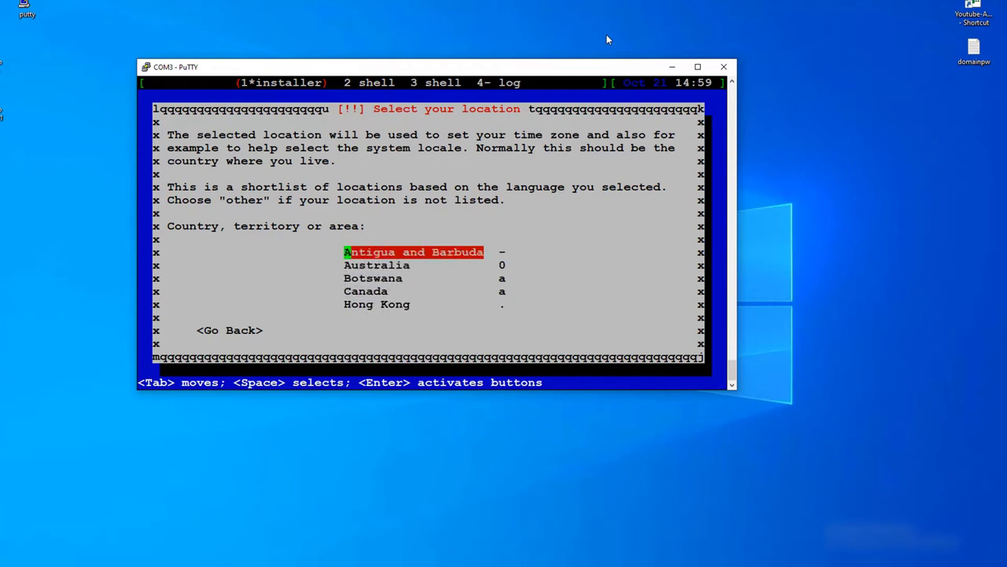
pyautogui.press('Down')
pyautogui.press('Down')
pyautogui.press('Down')
pyautogui.press('Down')
pyautogui.press('Down')
pyautogui.press('Down')
pyautogui.press('Down')
pyautogui.press('Down')
pyautogui.press('Down')
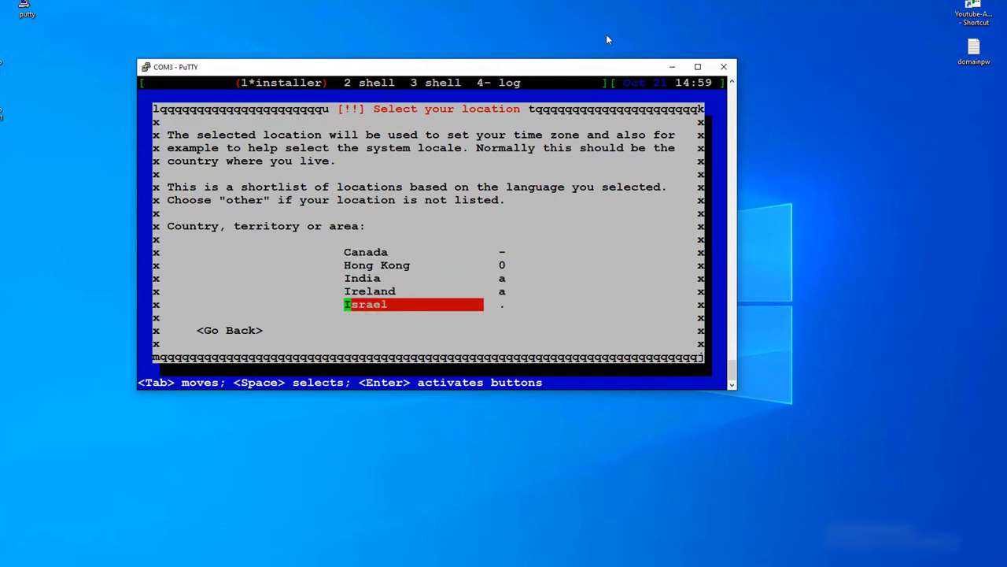
pyautogui.press('Down')
pyautogui.press('Down')
pyautogui.press('Down')
pyautogui.press('Up')
pyautogui.press('Up')
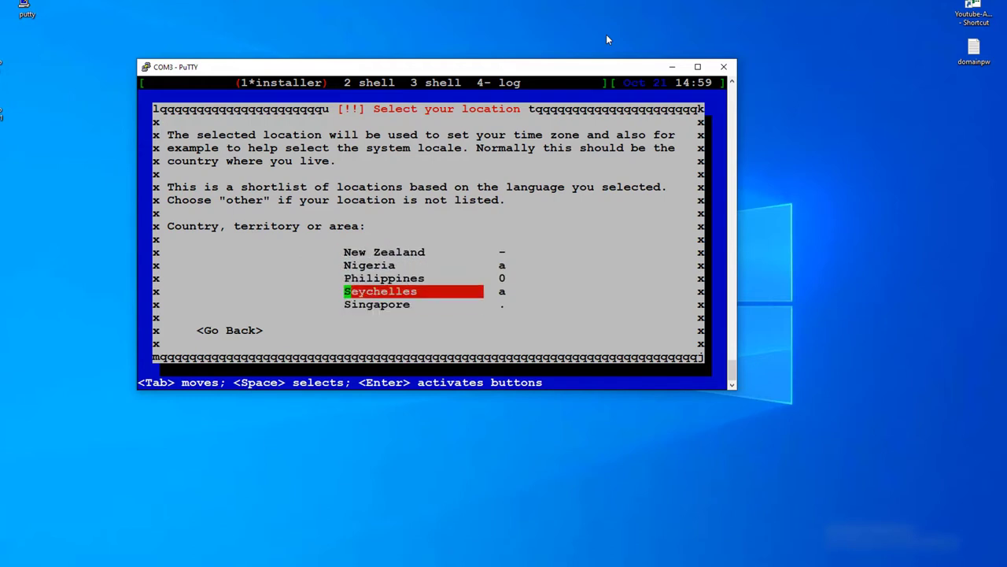
pyautogui.press('Down')
pyautogui.press('Down')
pyautogui.press('Down')
pyautogui.press('Down')
pyautogui.press('Down')
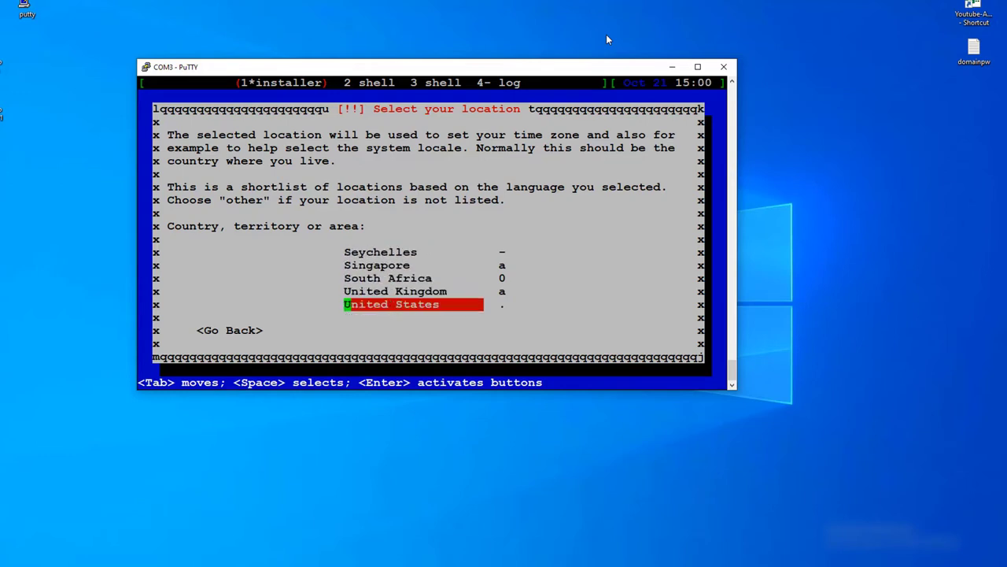
pyautogui.press('Return')
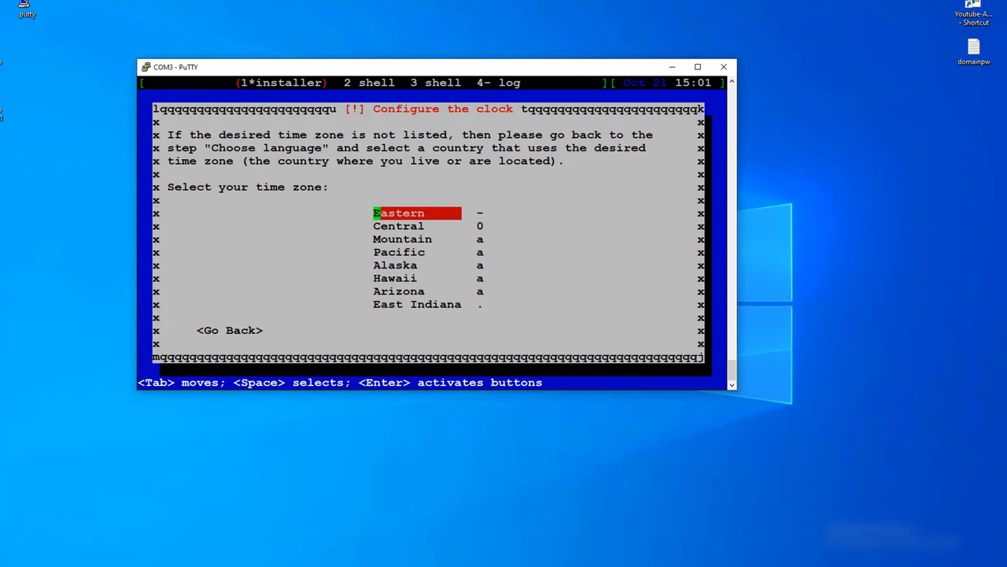
# Select Eastern as the clock's time zone.
pyautogui.press('Down')
pyautogui.press('Down')
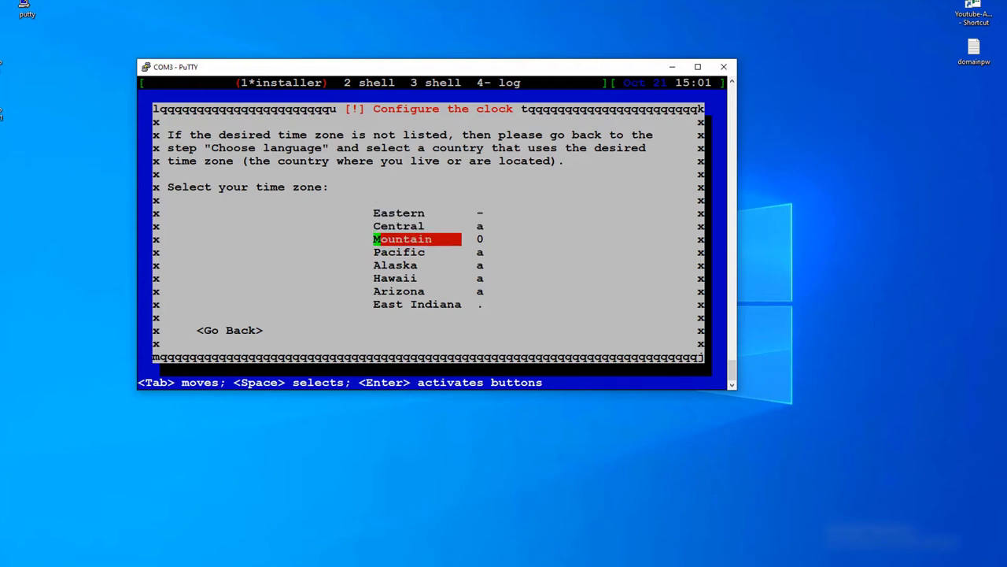
pyautogui.press('Down')
pyautogui.press('Down')
pyautogui.press('Down')
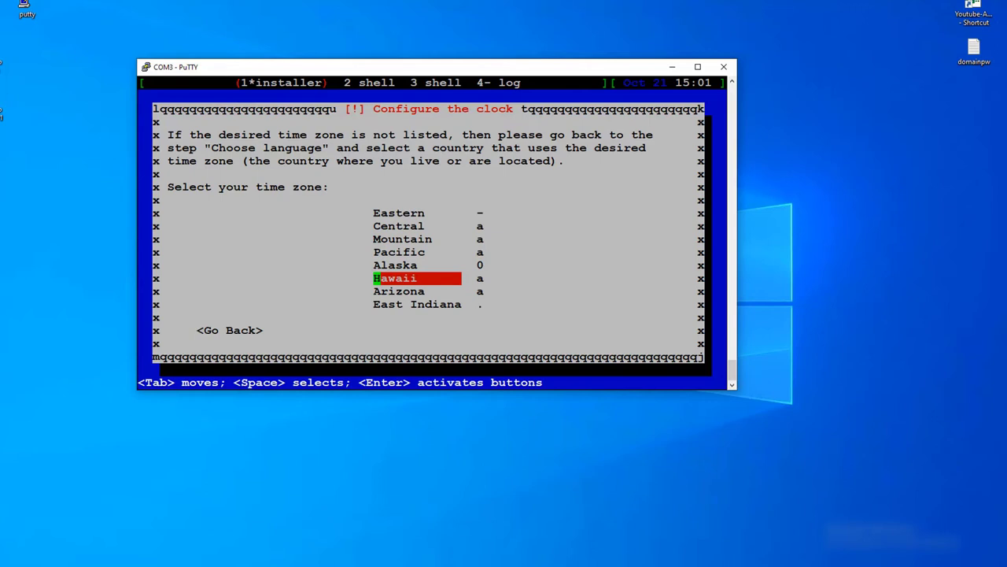
pyautogui.press('Down')
pyautogui.press('Down')
pyautogui.press('Down')
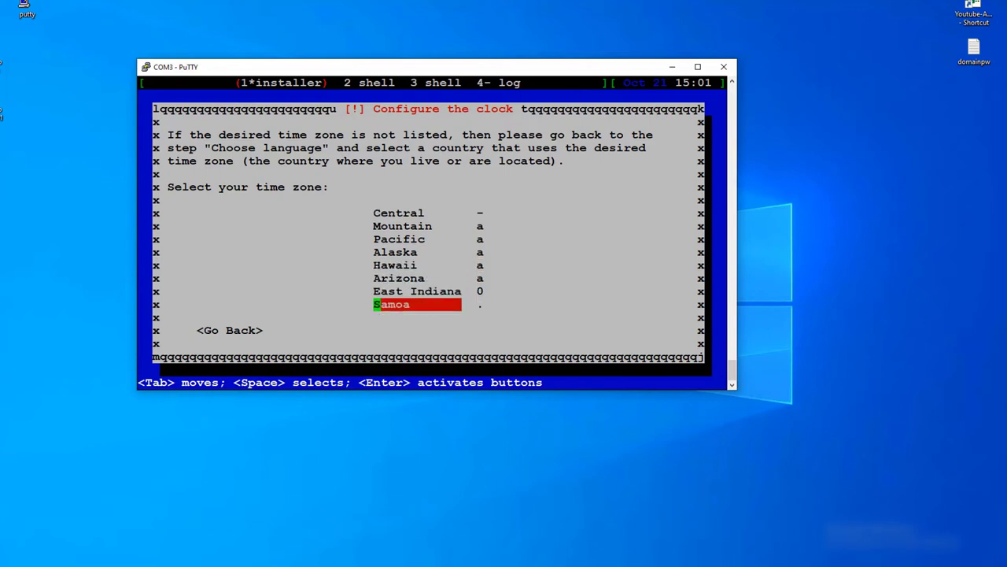
pyautogui.press('Up')
pyautogui.press('Up')
pyautogui.press('Up')
pyautogui.press('Up')
pyautogui.press('Up')
pyautogui.press('Up')
pyautogui.press('Up')
pyautogui.press('Up')
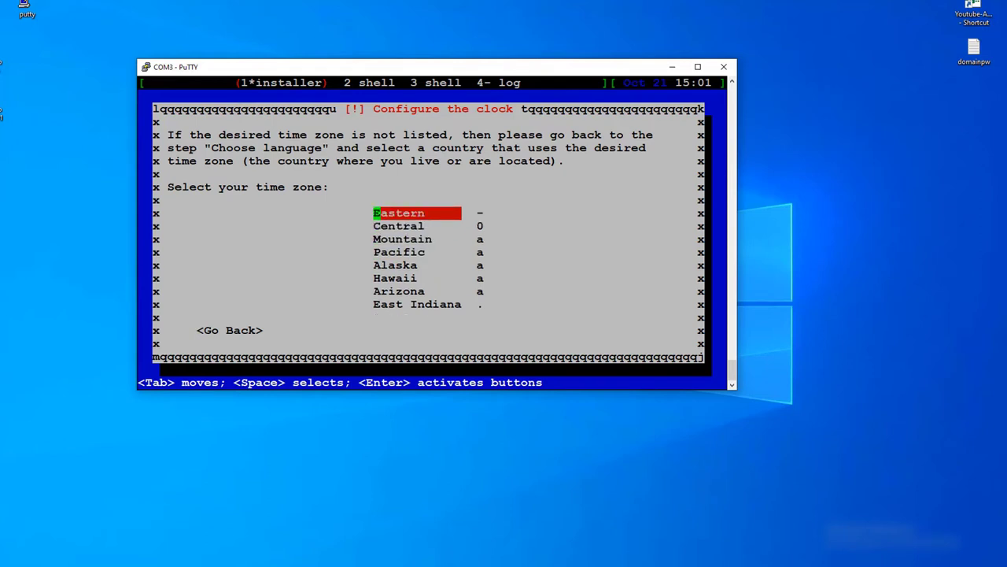
pyautogui.press('Down')
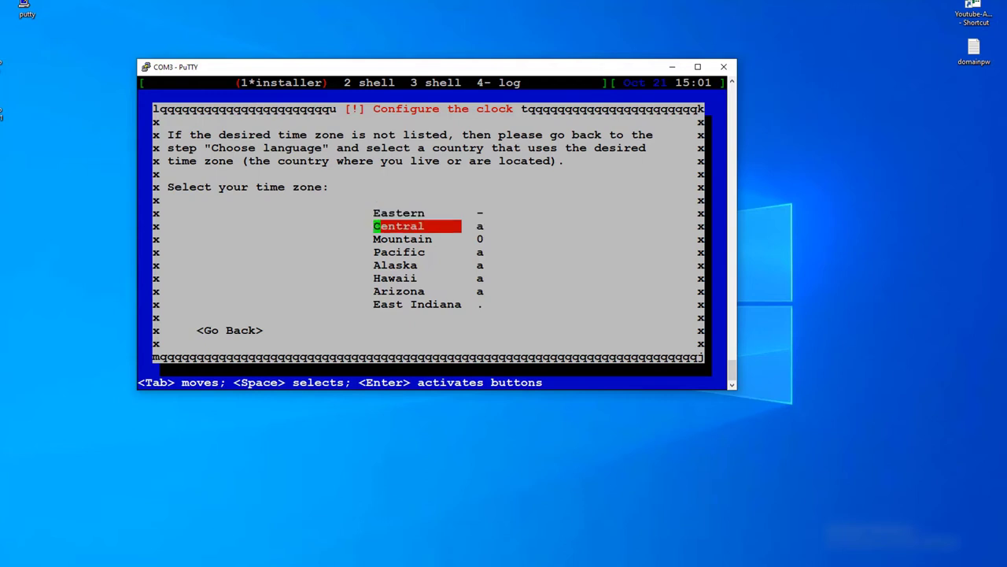
pyautogui.press('Down')
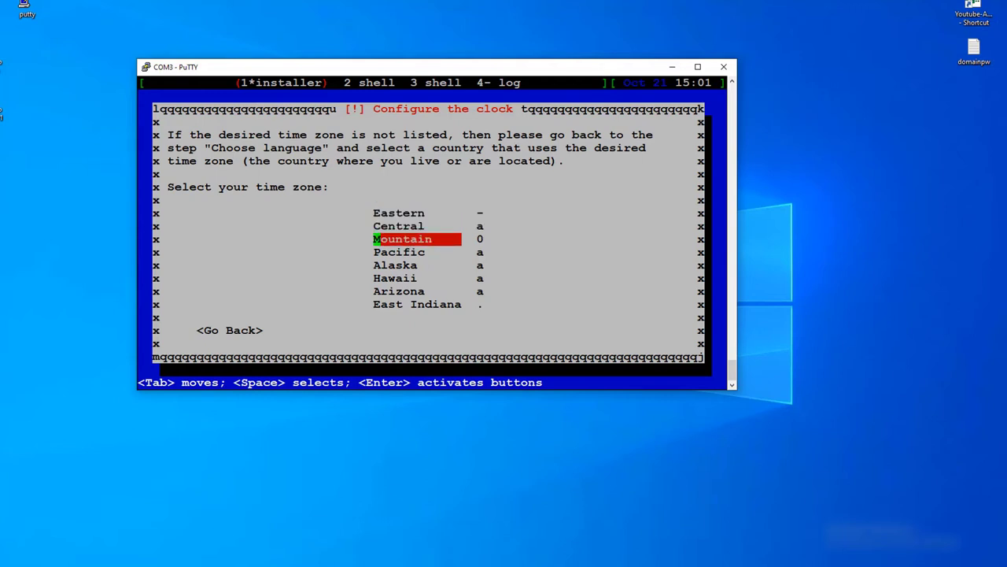
pyautogui.press('Down')
pyautogui.press('Down')
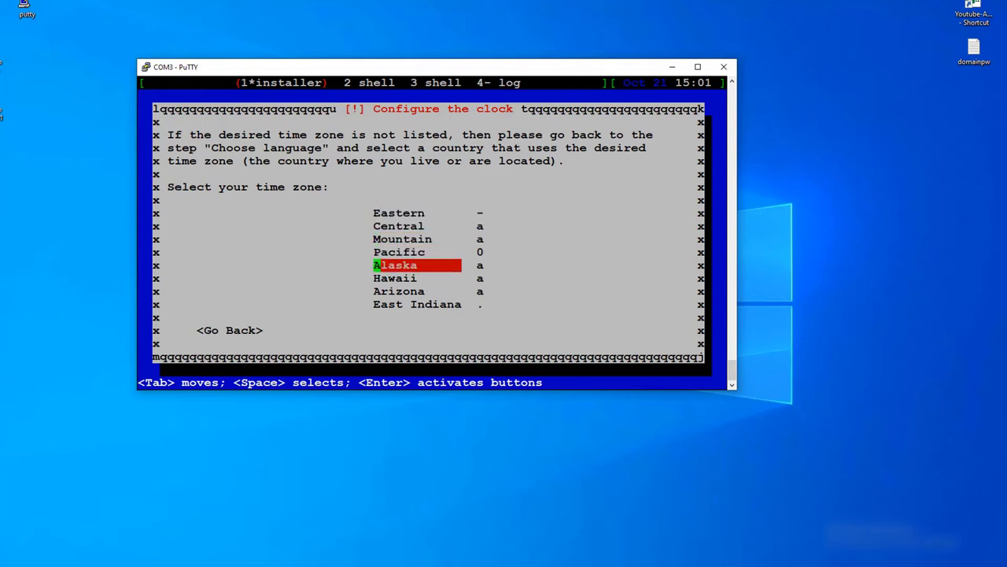
pyautogui.press('Up')
pyautogui.press('Up')
pyautogui.press('Up')
pyautogui.press('Up')
pyautogui.press('Return')
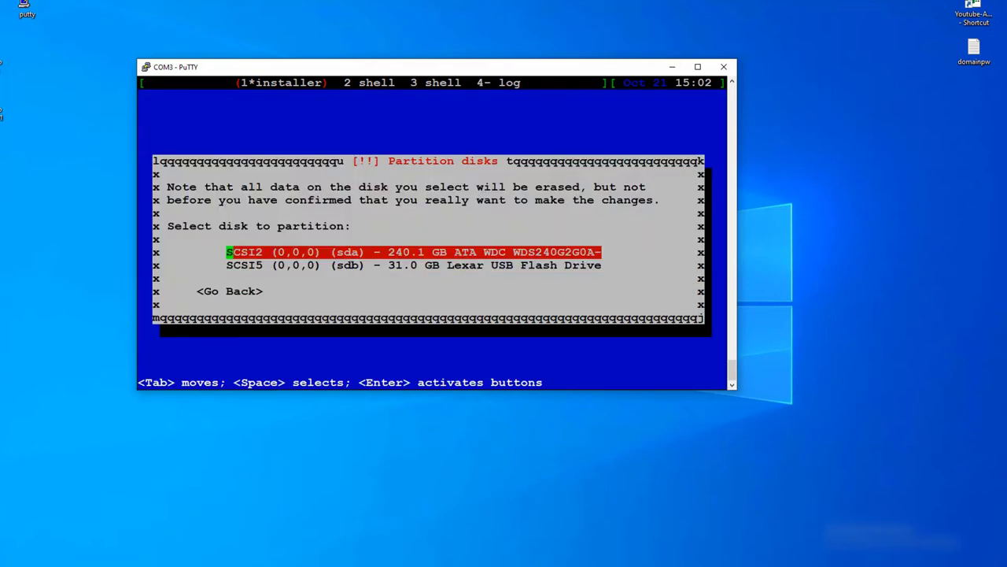
# Choose the 240.1 GB SATA disk (sda) for partitioning instead of the Lexar USB drive.
pyautogui.press('Down')
pyautogui.press('Up')
pyautogui.press('Return')
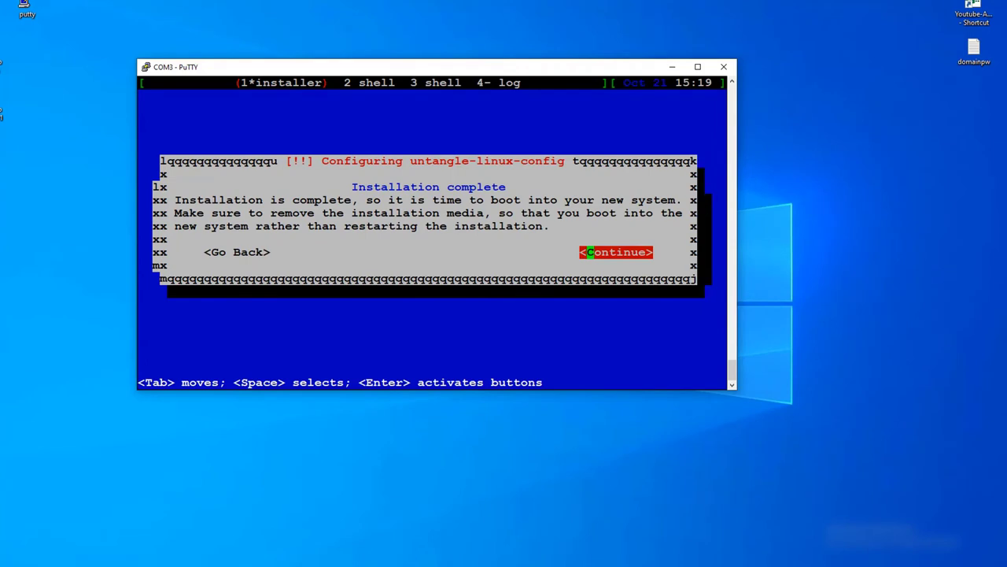
# Confirm the Installation complete notice so the appliance reboots.
pyautogui.press('Return')
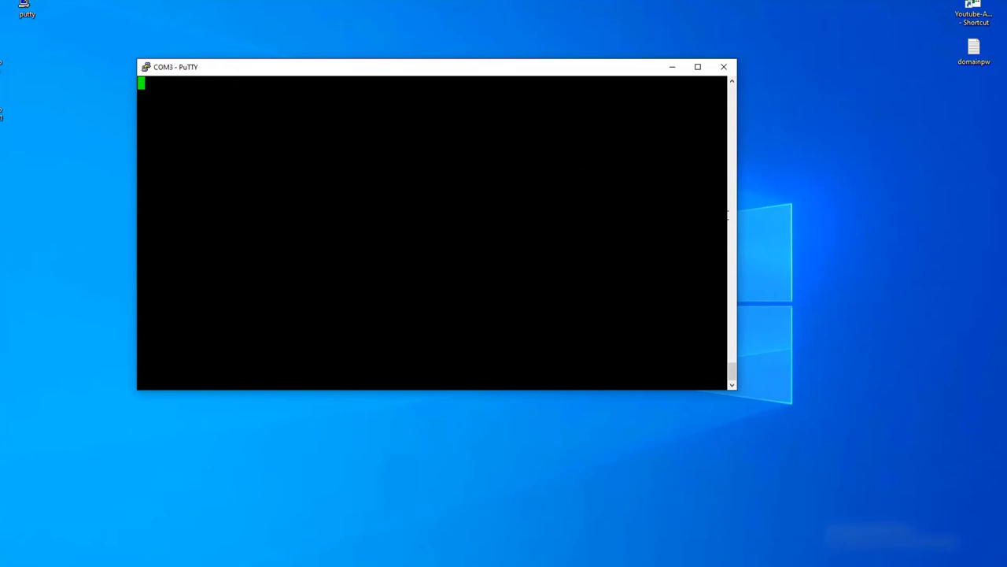
# Review the appliance's boot output in the COM3 console, then minimize PuTTY.
pyautogui.moveTo(735, 378); pyautogui.dragTo(740, 387)
pyautogui.scroll(3, 741, 384)
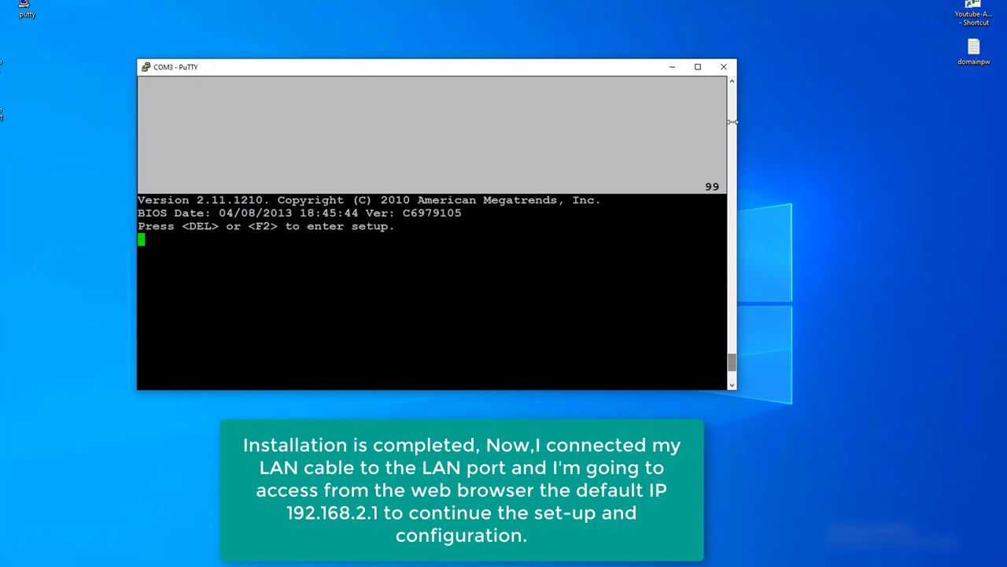
pyautogui.click(672, 67)
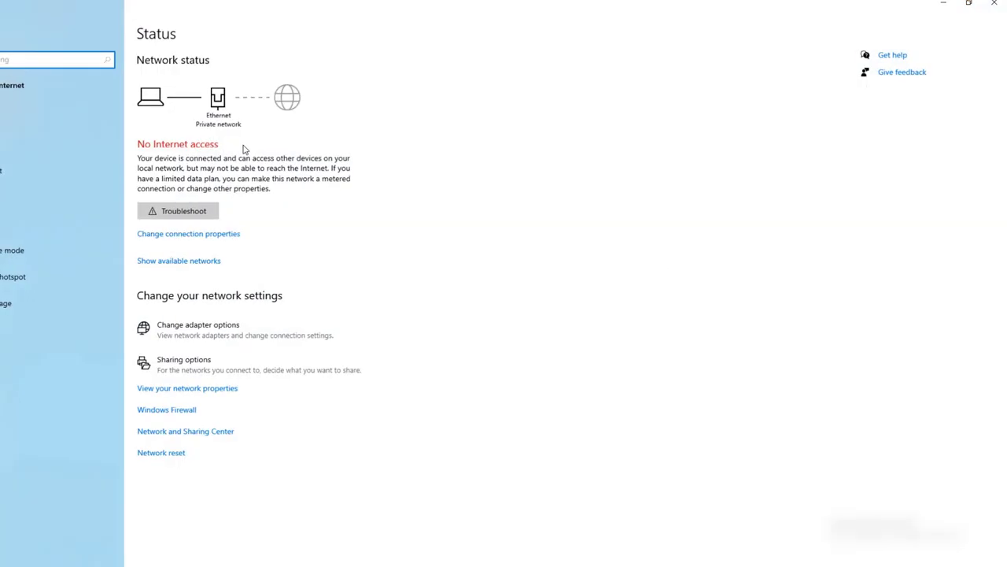
# Verify Ethernet got DHCP address 192.168.2.185 with gateway 192.168.2.1, then close the network windows.
pyautogui.click(79, 144)
pyautogui.click(880, 118)
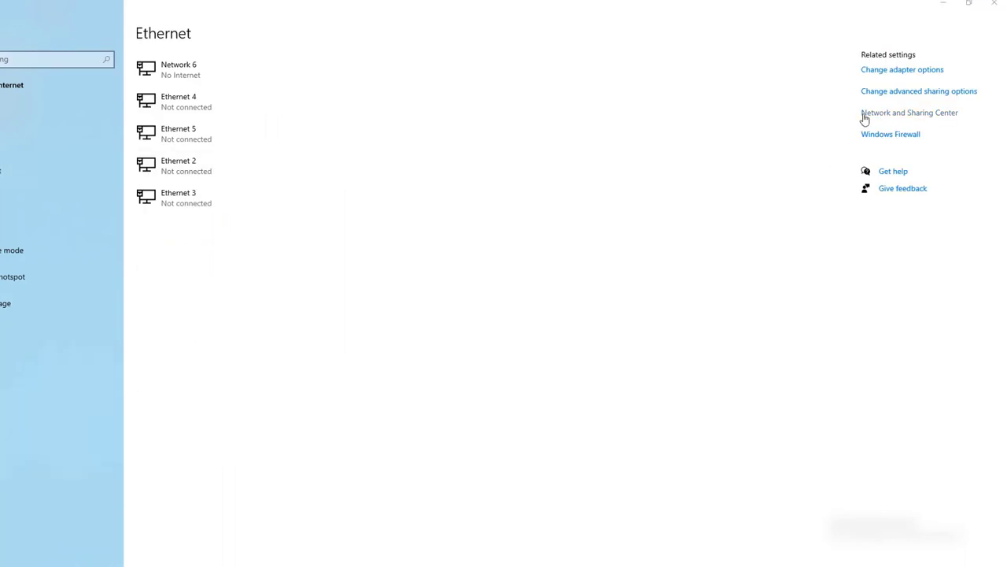
pyautogui.click(573, 226)
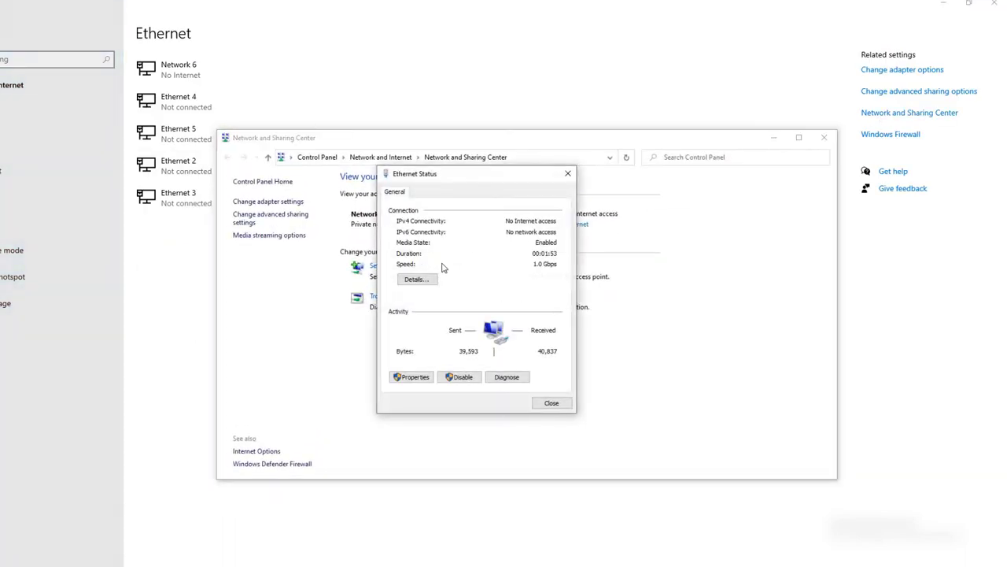
pyautogui.click(418, 278)
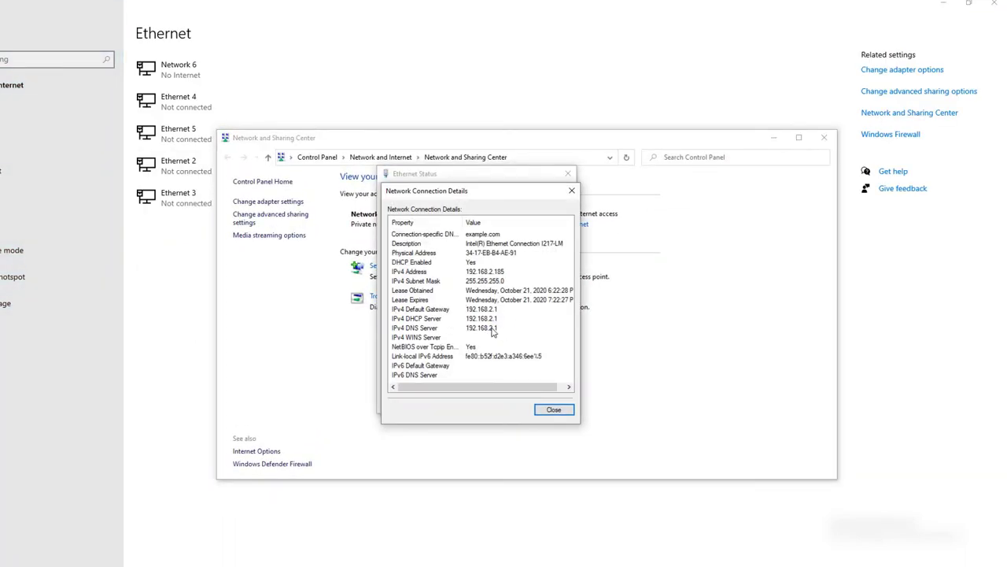
pyautogui.click(496, 328)
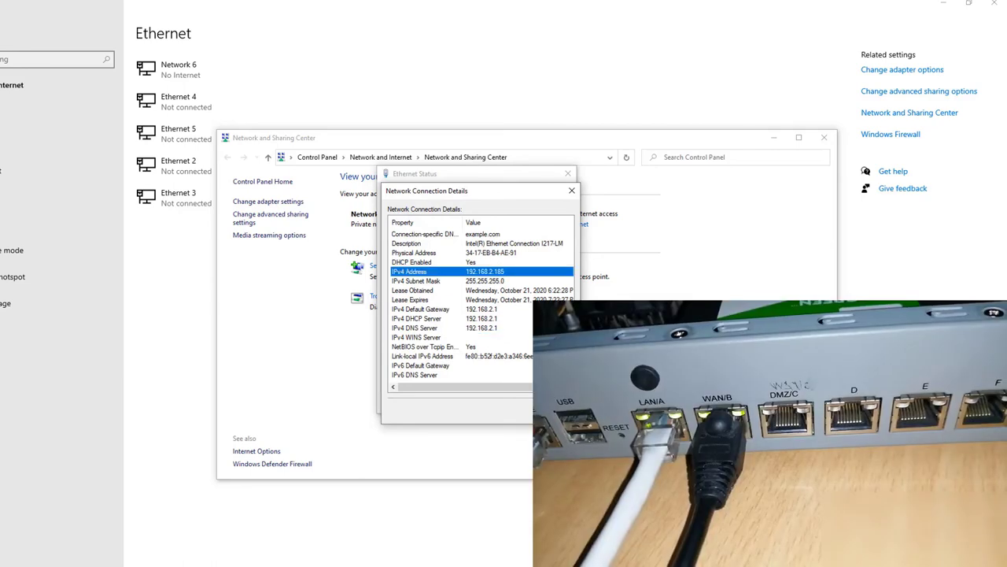
pyautogui.click(571, 191)
pyautogui.click(568, 173)
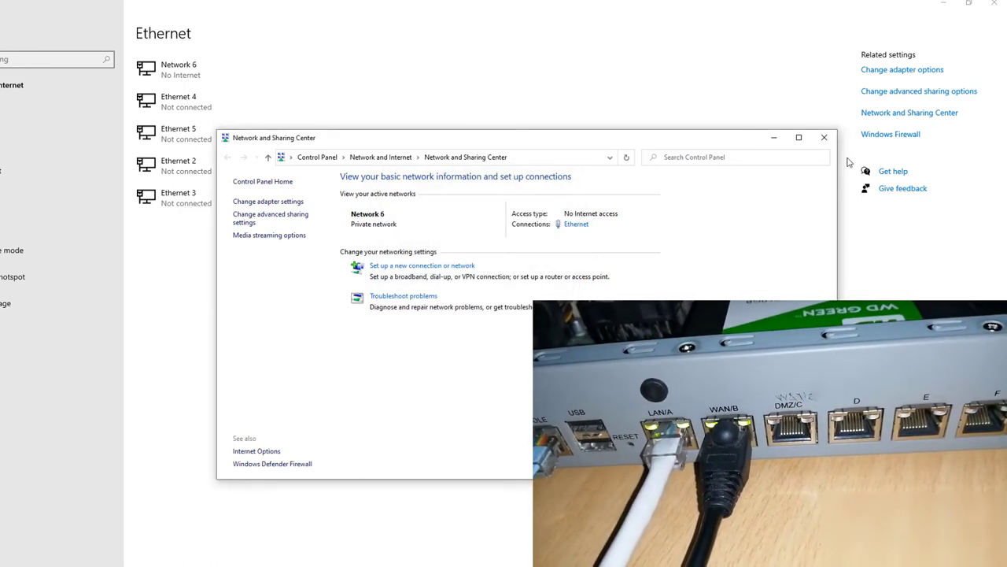
pyautogui.click(775, 138)
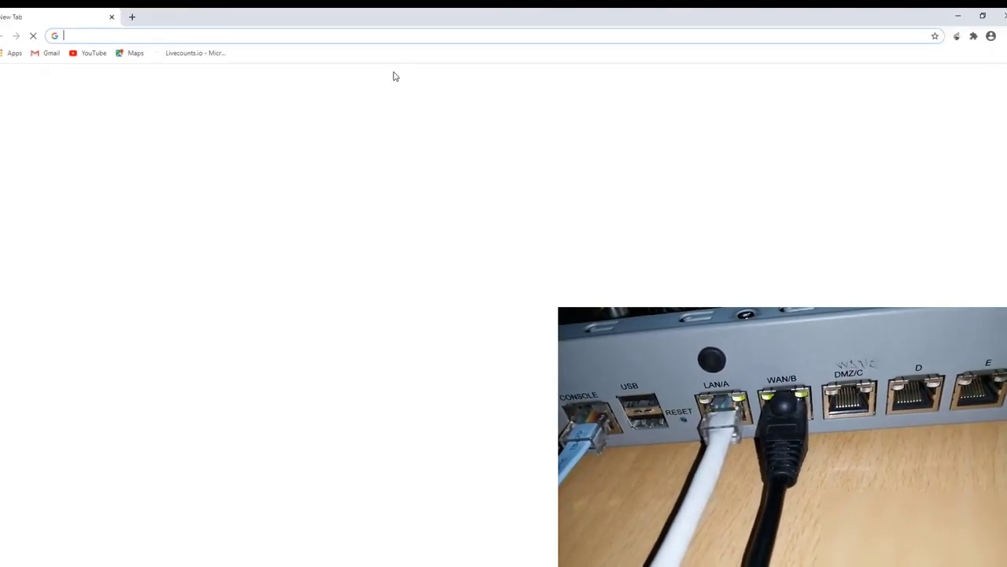
# Load 192.168.2.1 in Chrome, keep English, run the Setup Wizard and agree to the license.
pyautogui.click(402, 34)
pyautogui.write('192.168.2.1')
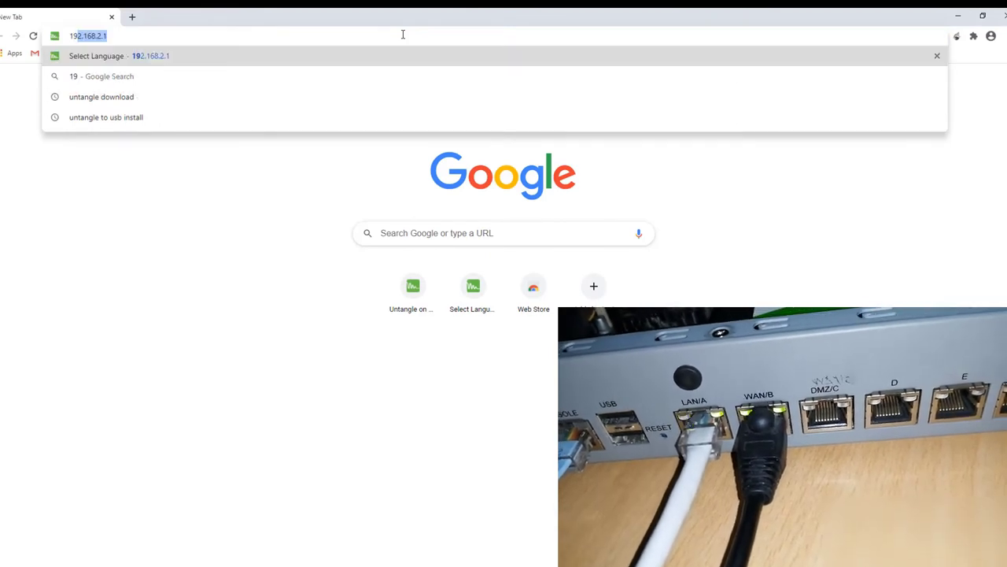
pyautogui.press('Return')
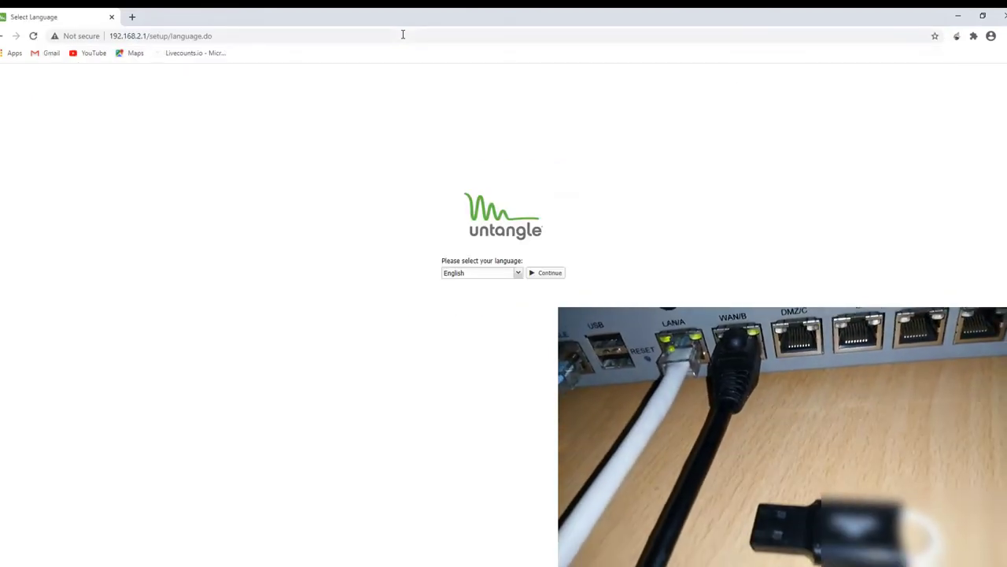
pyautogui.click(550, 274)
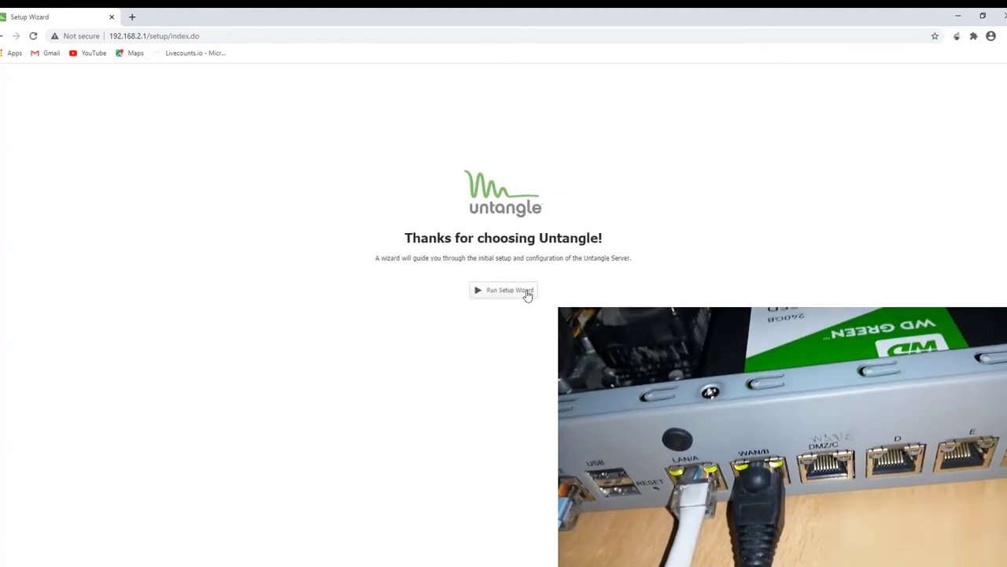
pyautogui.click(504, 290)
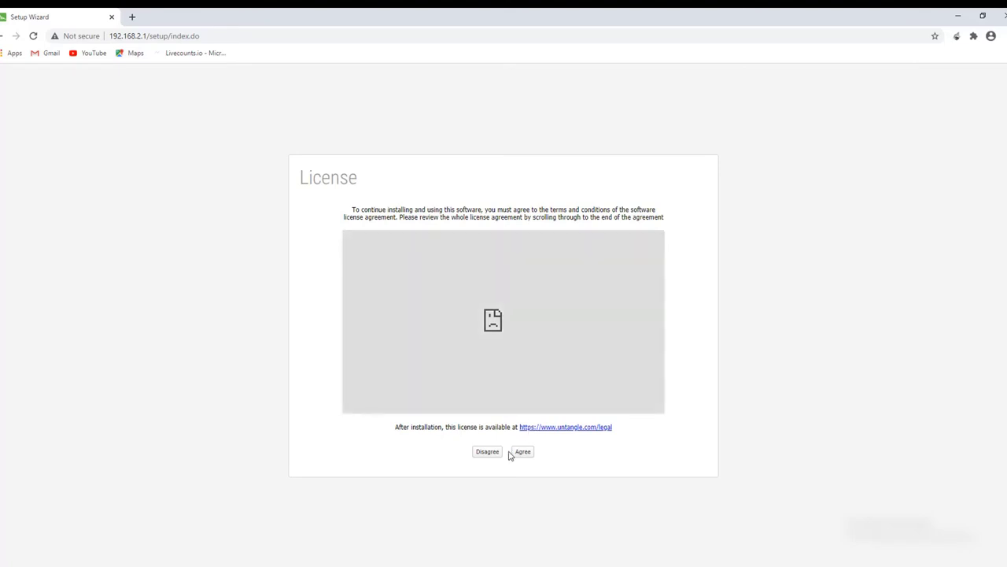
pyautogui.click(523, 452)
# Enter and confirm the admin password, and fill in the admin e-mail address.
pyautogui.click(417, 306)
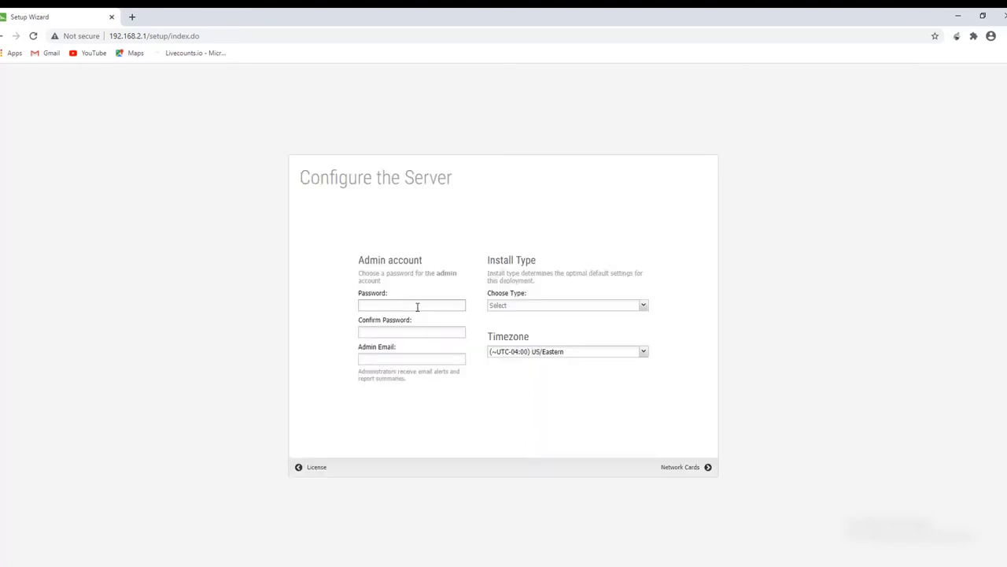
pyautogui.write('**********')
pyautogui.press('Tab')
pyautogui.write('**')
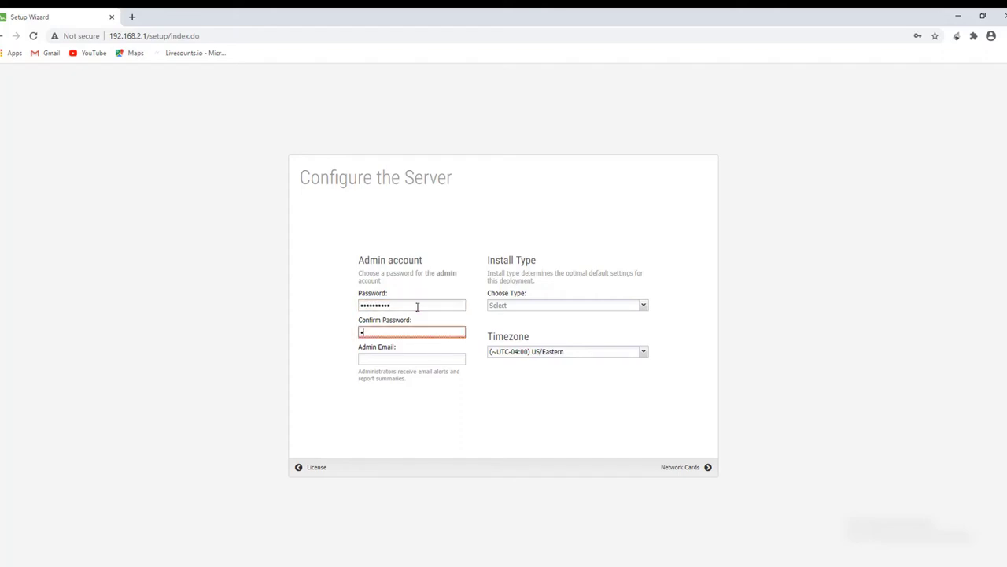
pyautogui.write('********')
pyautogui.press('Tab')
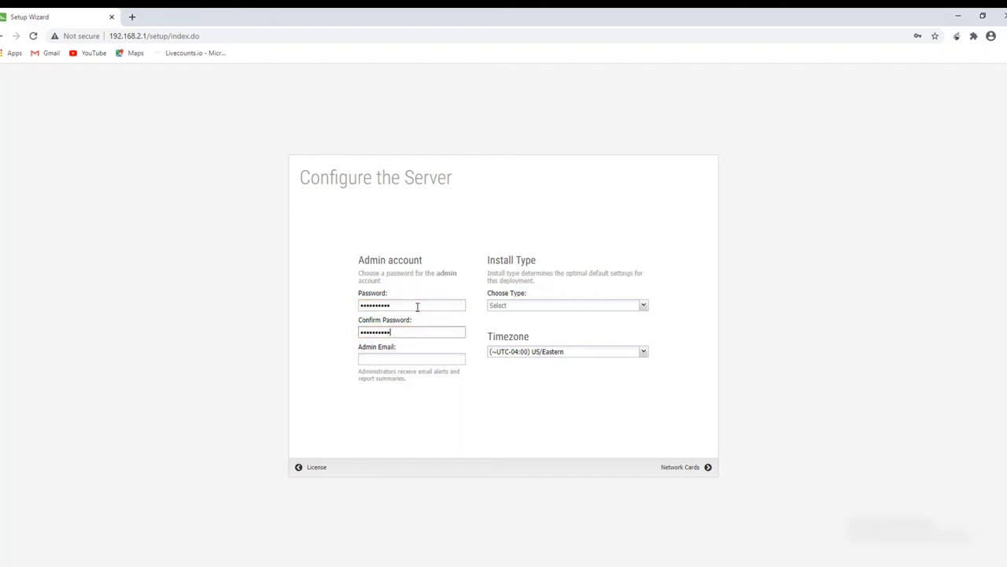
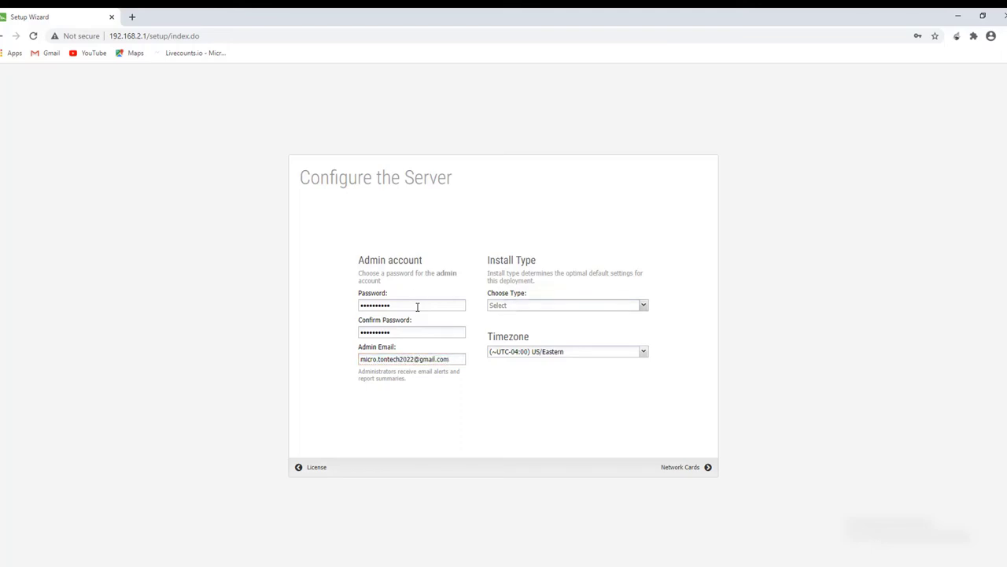
# Choose the Home install type and the Asia/Manila timezone.
pyautogui.click(623, 304)
pyautogui.click(566, 351)
pyautogui.scroll(-3, 580, 464)
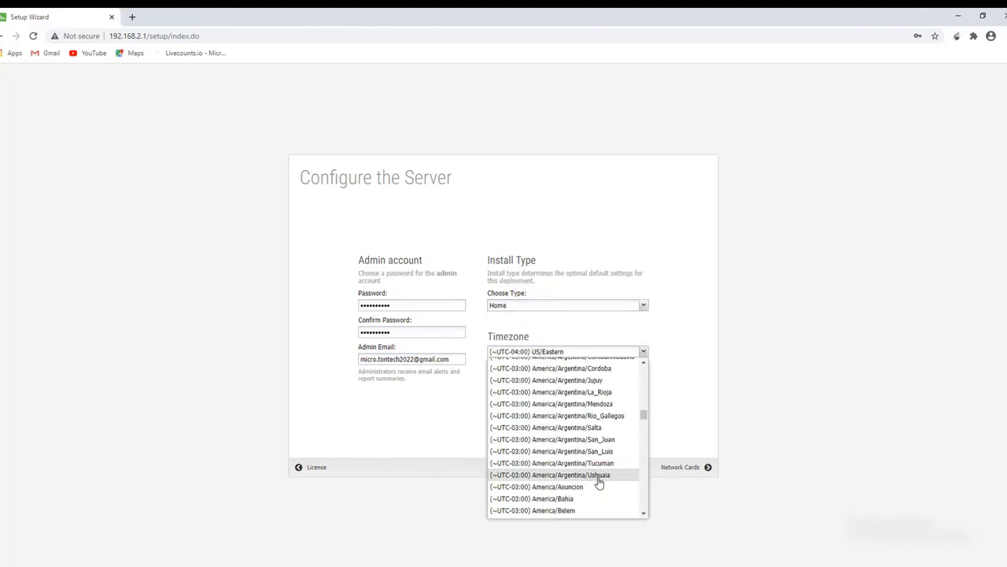
pyautogui.scroll(-15, 606, 485)
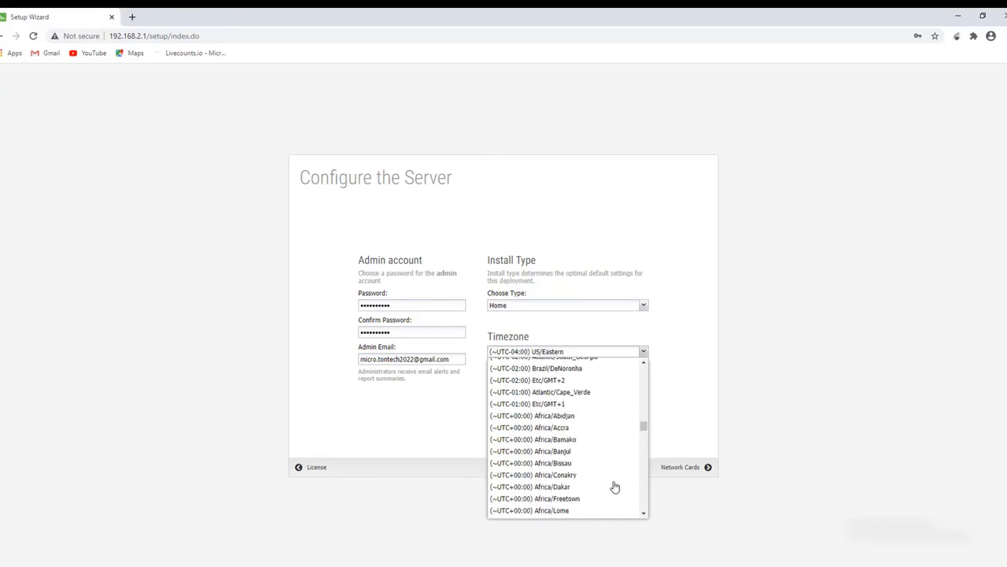
pyautogui.scroll(6, 643, 425)
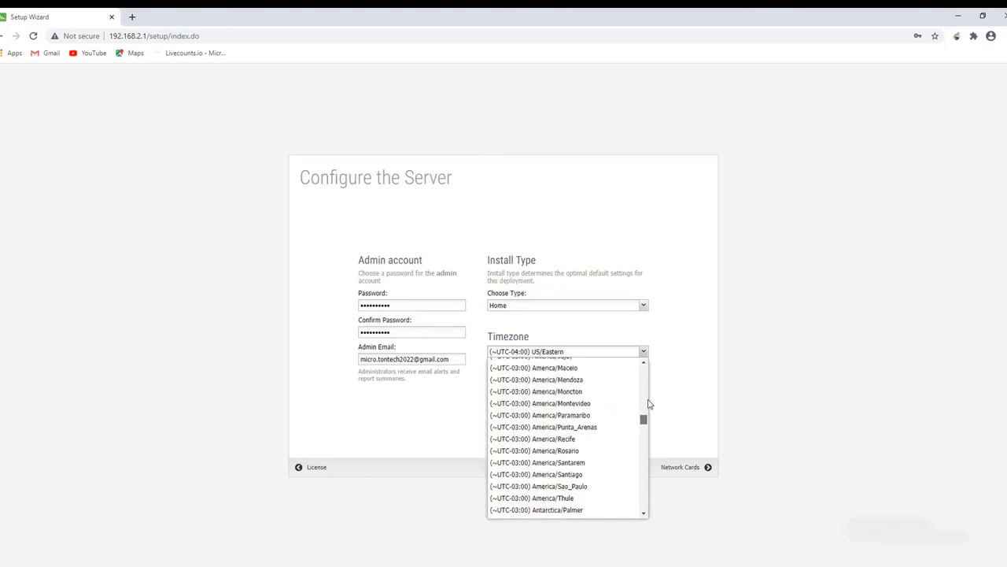
pyautogui.scroll(10, 650, 399)
pyautogui.moveTo(646, 398); pyautogui.dragTo(643, 496)
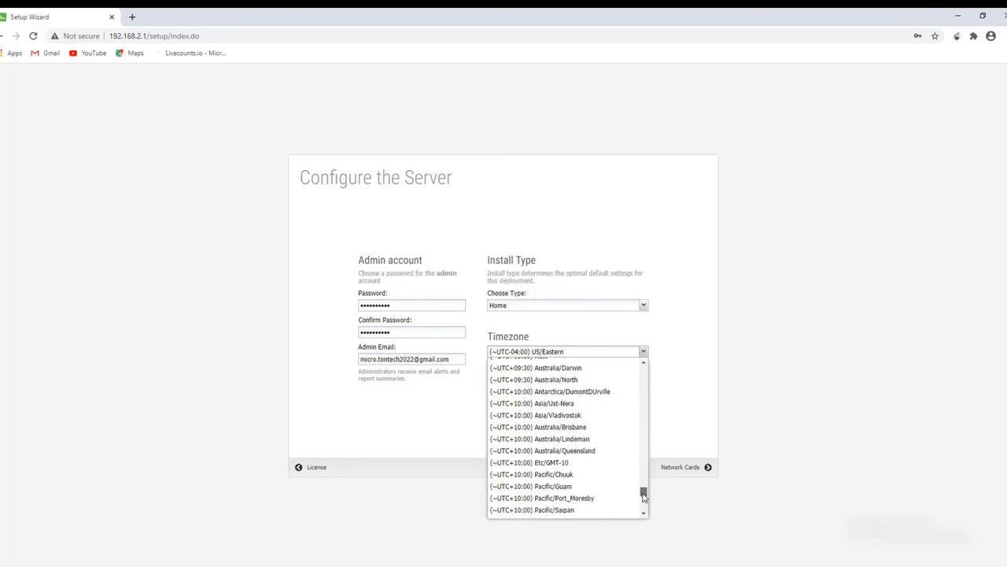
pyautogui.moveTo(643, 495); pyautogui.dragTo(643, 485)
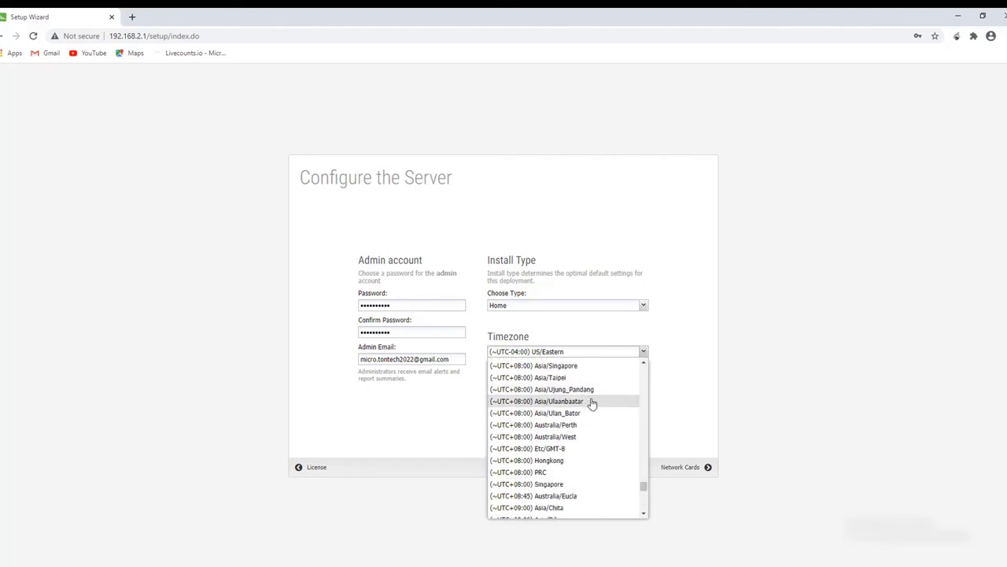
pyautogui.scroll(1, 592, 403)
pyautogui.scroll(1, 592, 403)
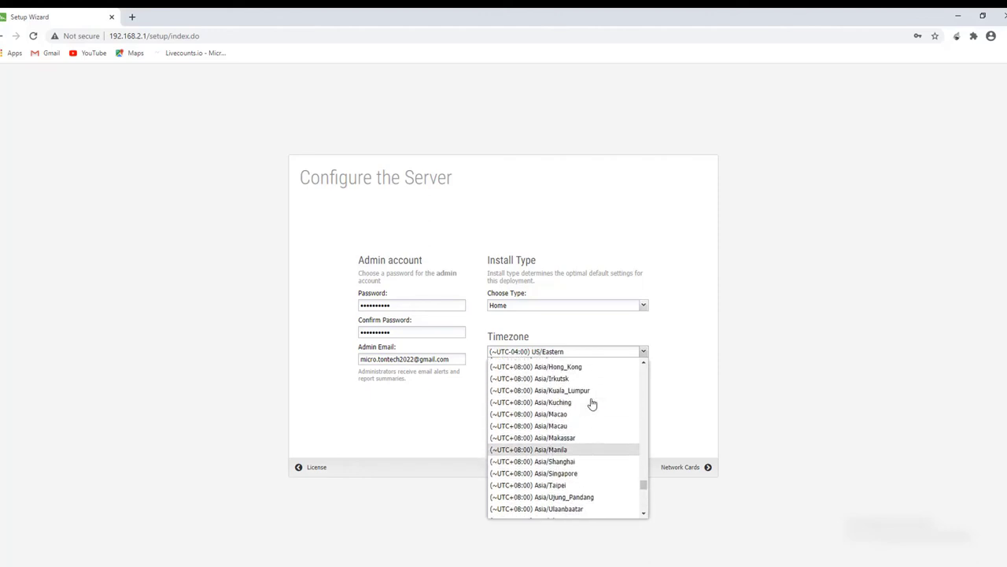
pyautogui.scroll(-1, 592, 406)
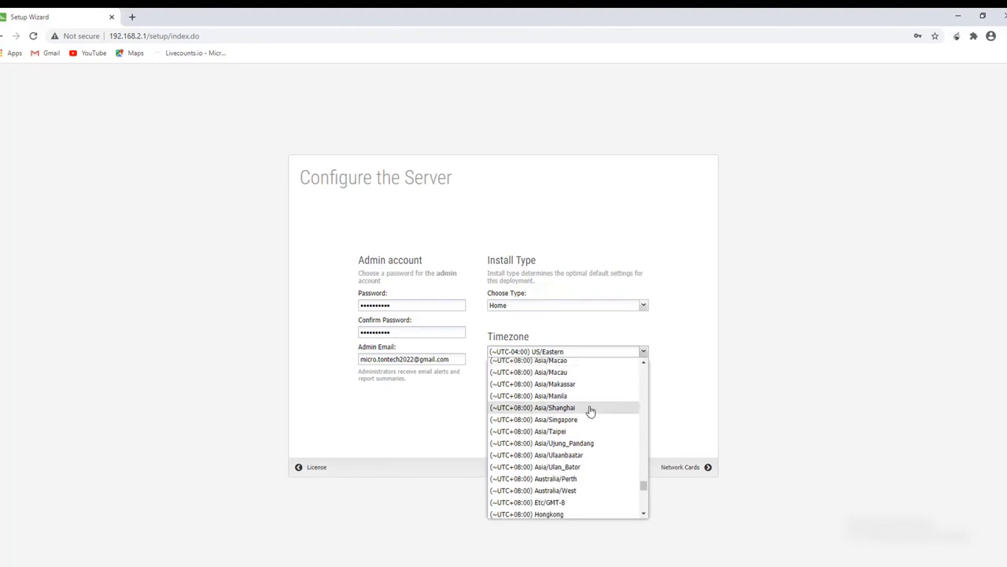
pyautogui.click(589, 396)
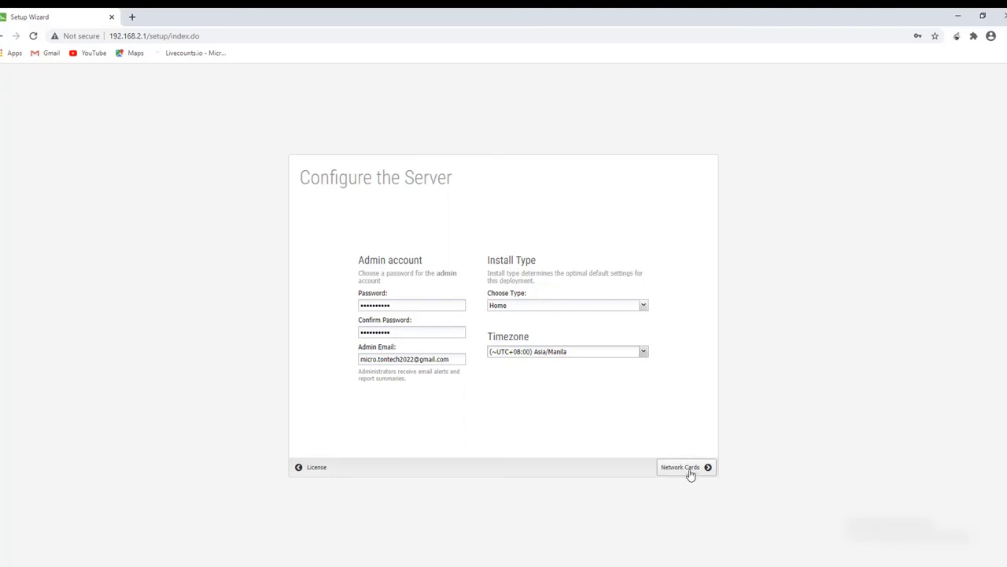
# Pass the network cards step, decline saving the password, and test internet connectivity.
pyautogui.click(686, 467)
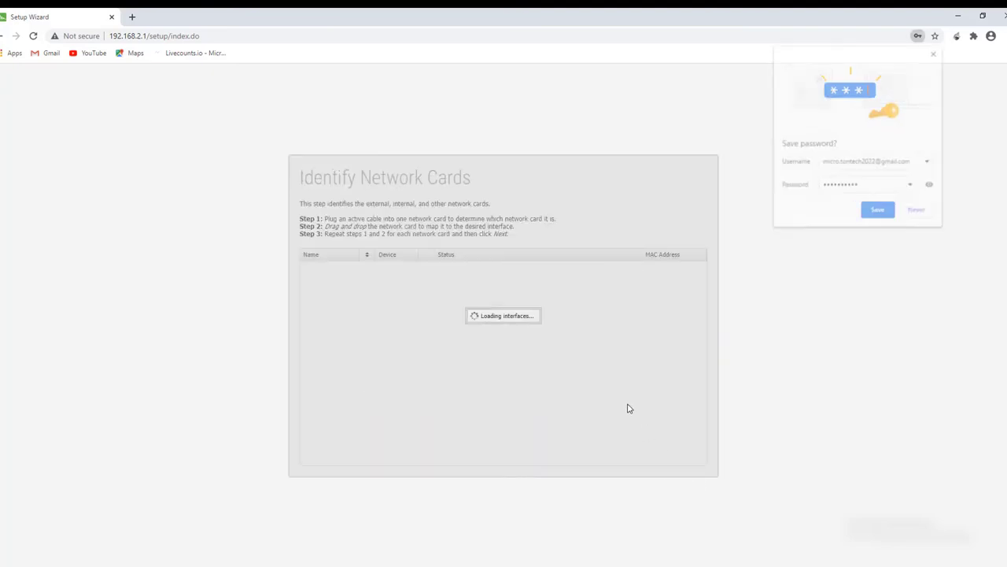
pyautogui.click(919, 211)
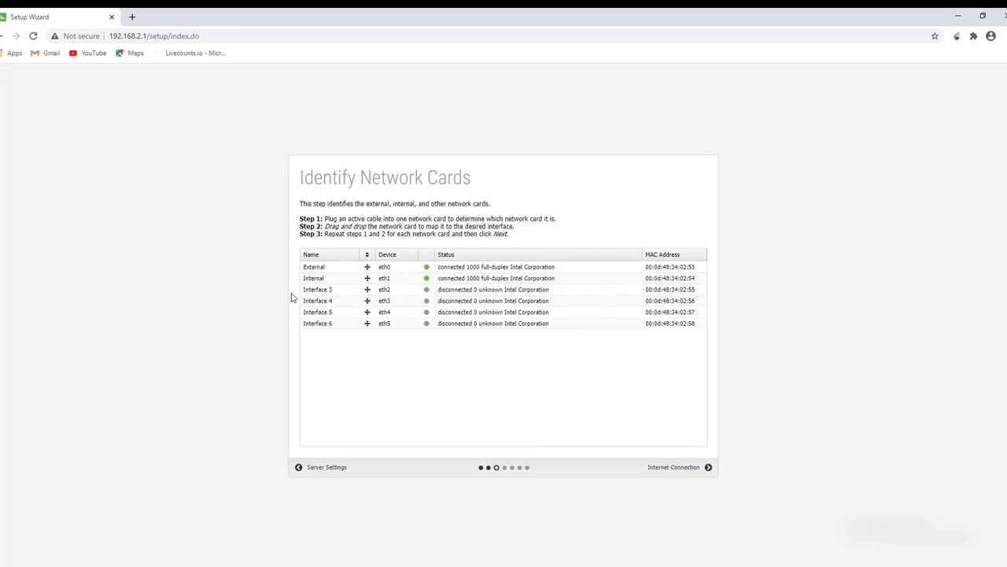
pyautogui.click(676, 468)
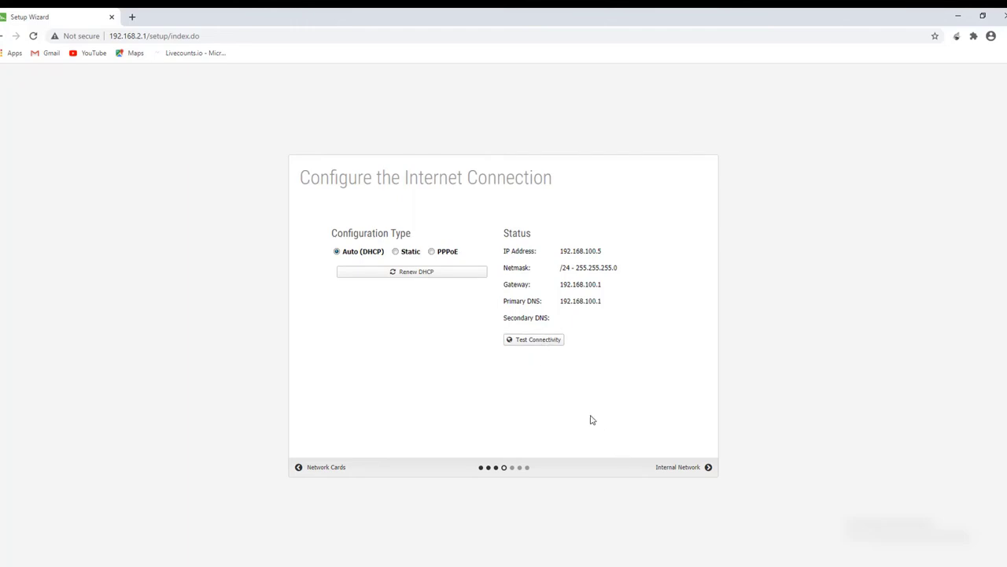
pyautogui.click(547, 341)
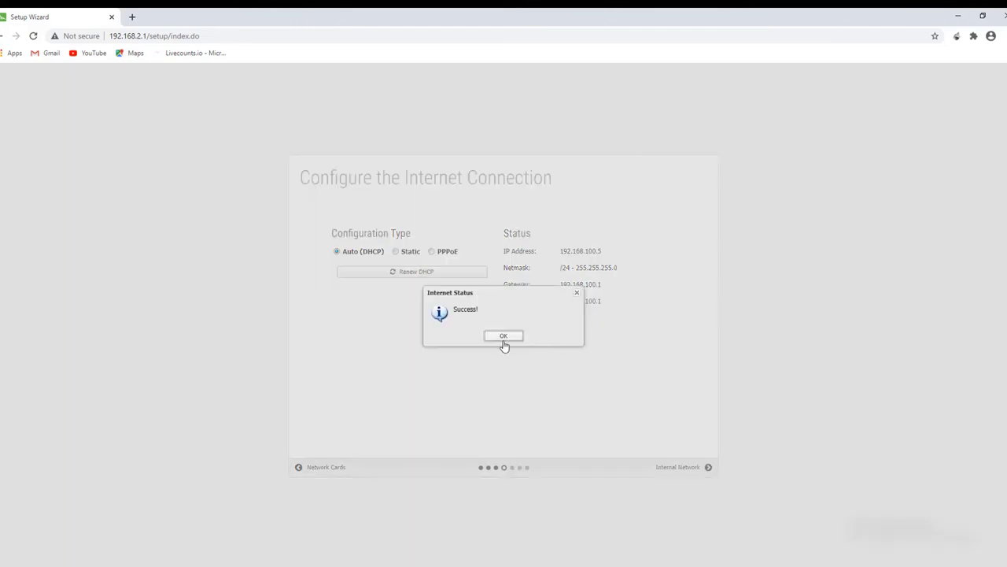
pyautogui.click(505, 338)
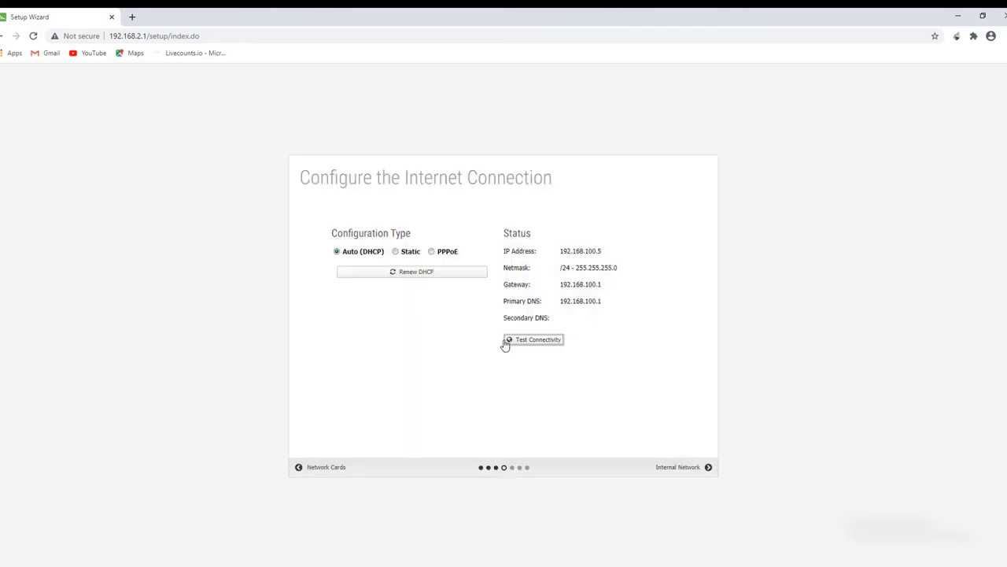
# Keep Router mode on 192.168.2.1 and automatic upgrades enabled, then finish the wizard.
pyautogui.click(681, 471)
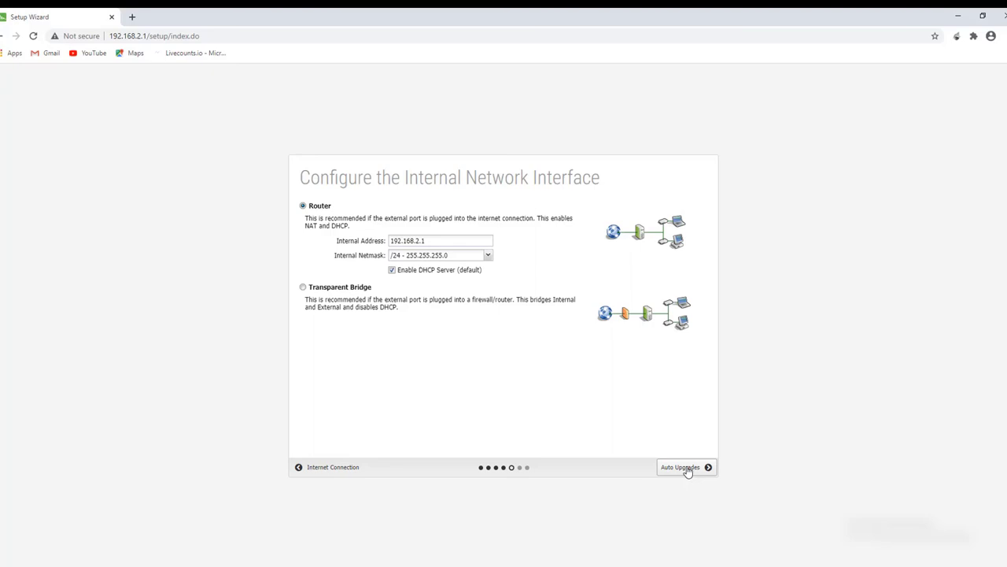
pyautogui.click(686, 468)
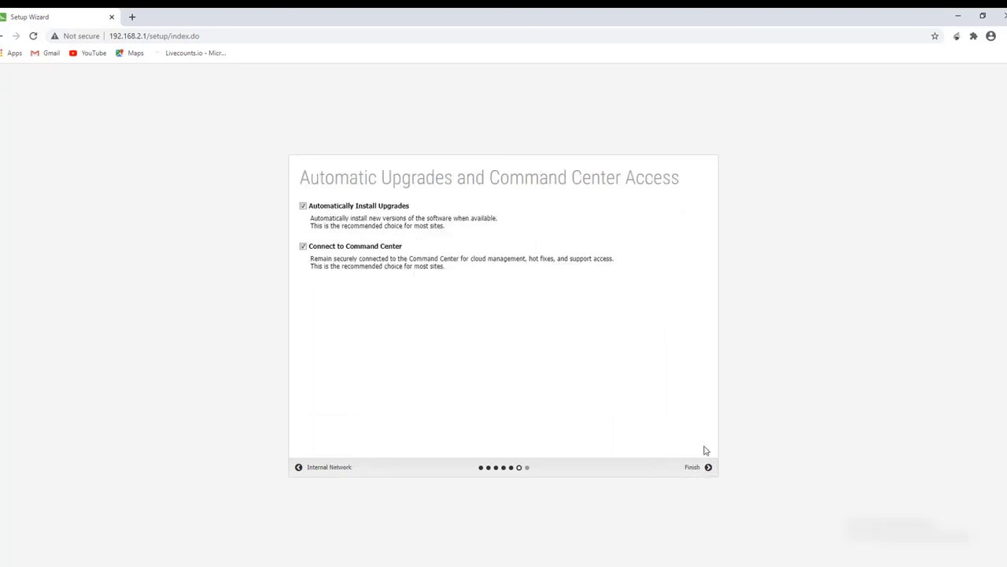
pyautogui.click(690, 470)
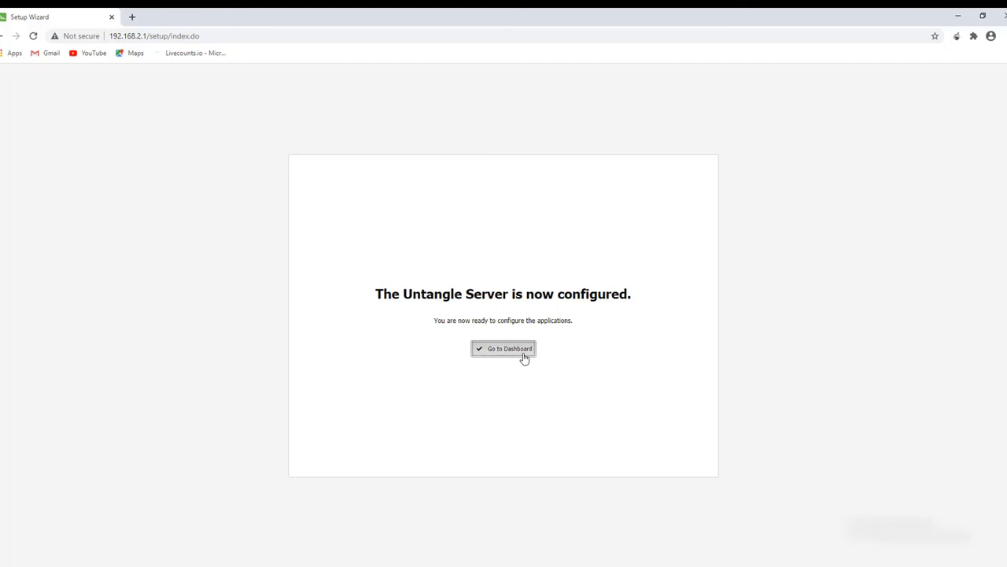
# Log in with the untangle.com account e-mail and password to register the server.
pyautogui.click(525, 356)
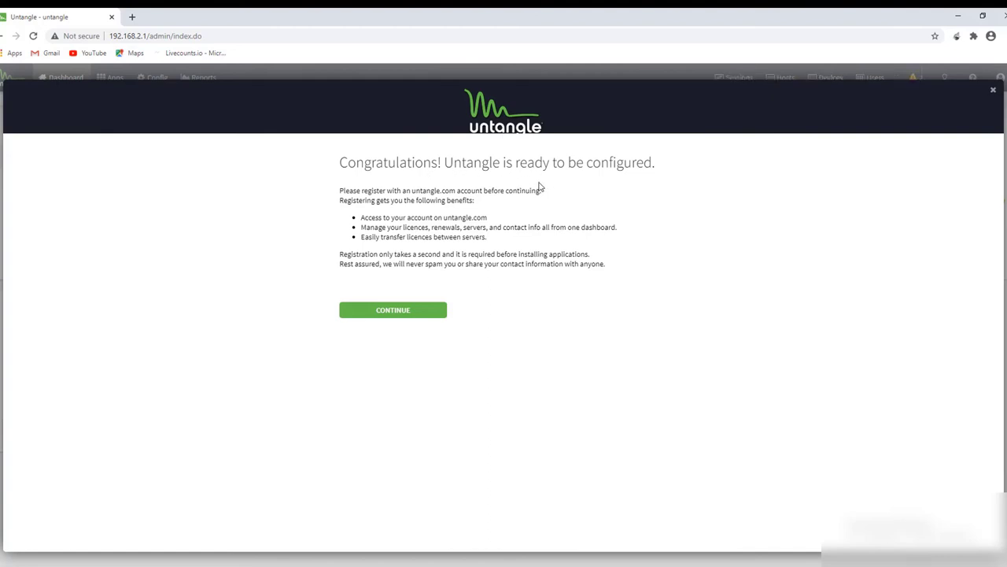
pyautogui.click(364, 313)
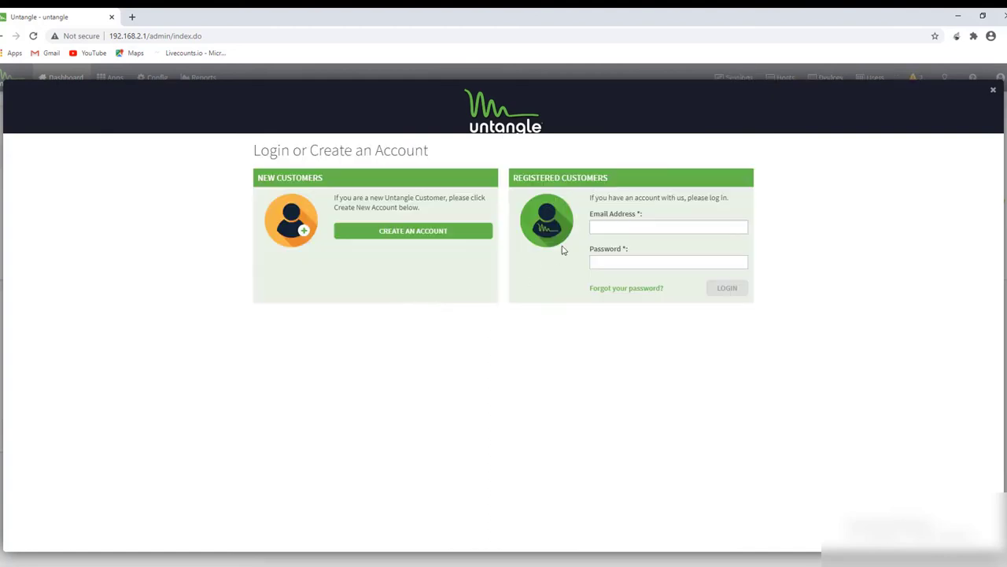
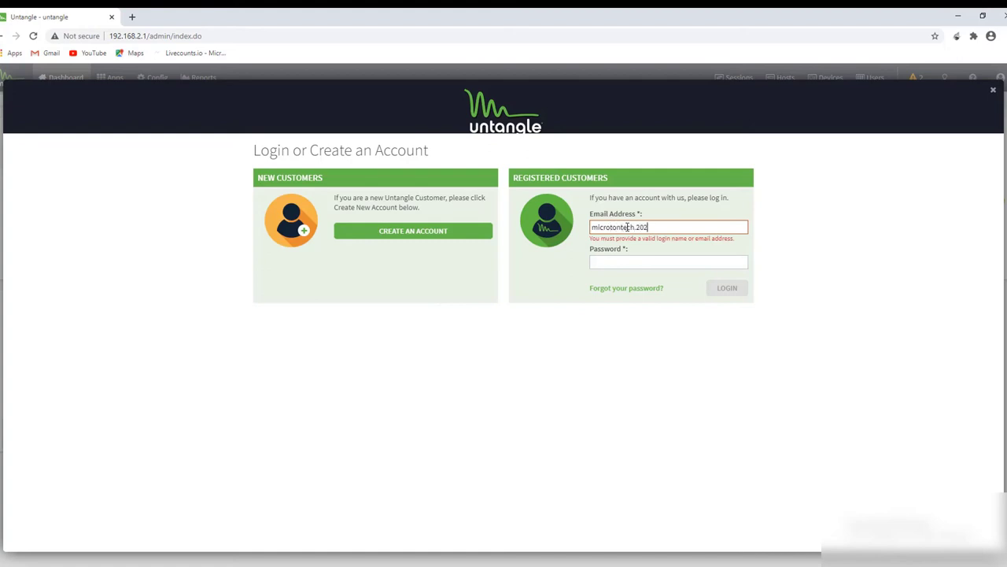
pyautogui.press('Tab')
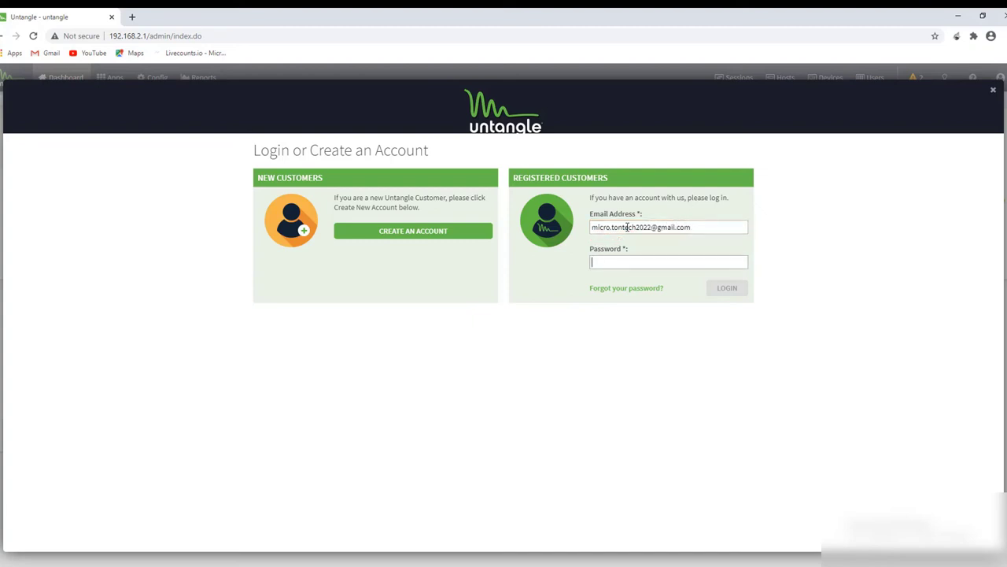
pyautogui.write('••')
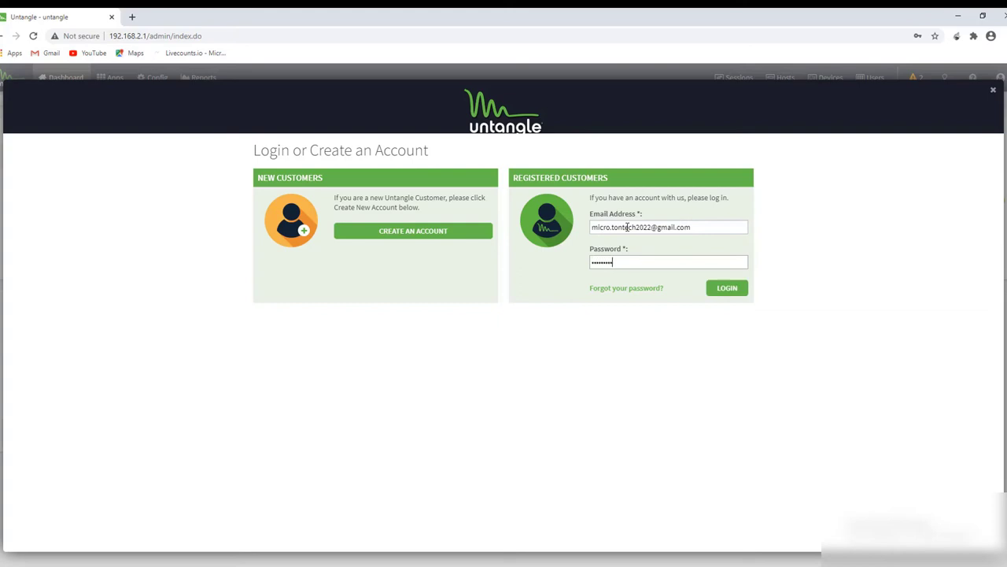
pyautogui.click(744, 289)
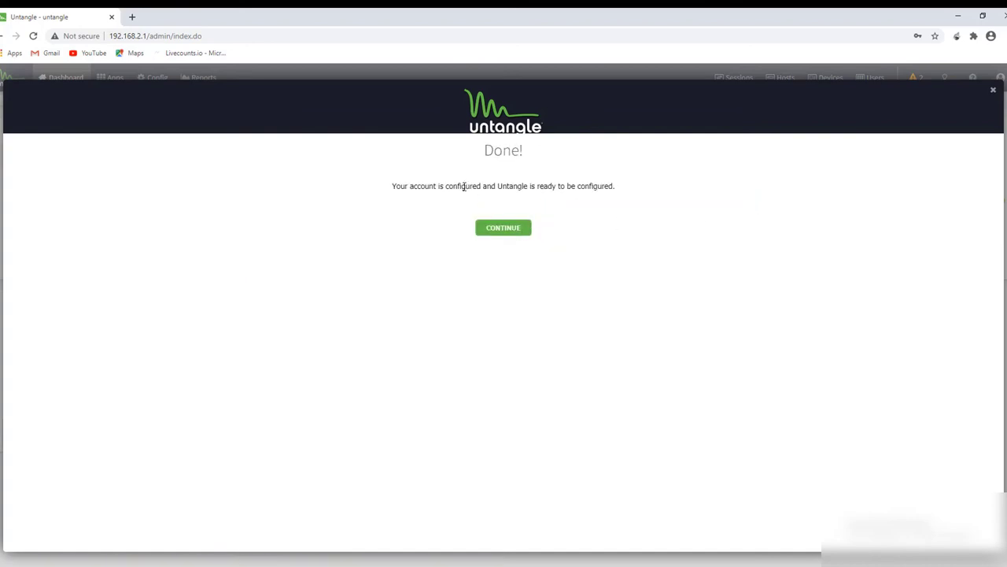
pyautogui.click(507, 235)
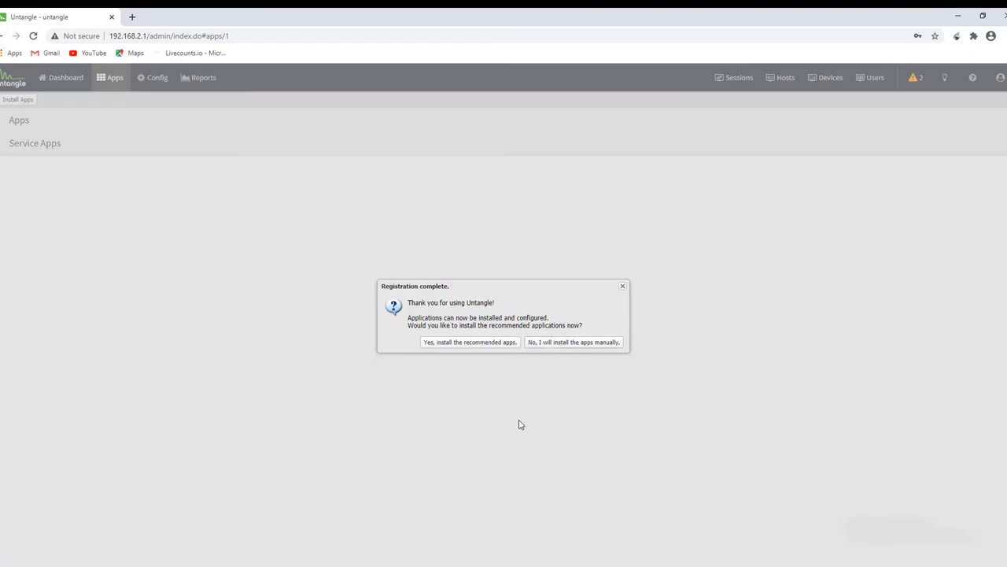
# Decline the recommended apps and show the Dashboard with server and resource information.
pyautogui.click(591, 345)
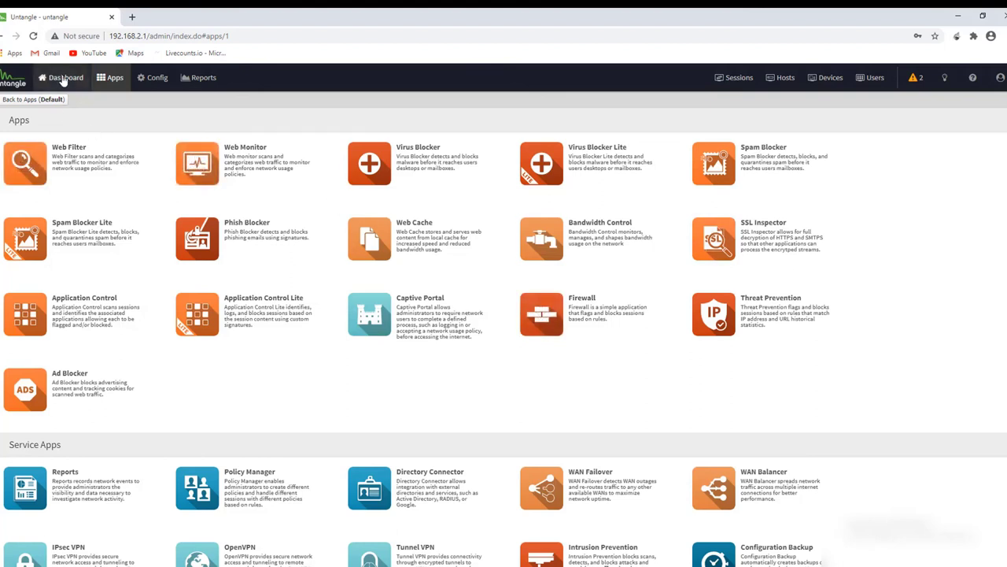
pyautogui.click(63, 79)
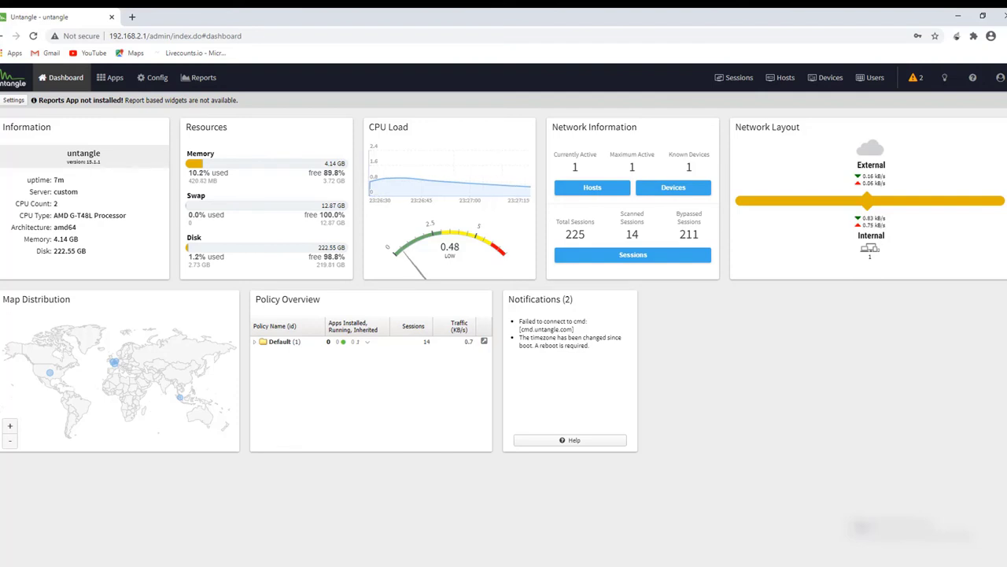
# Run 'ping yahoo.com -t' in a Command Prompt, then move and minimize the console.
pyautogui.press('super+x')
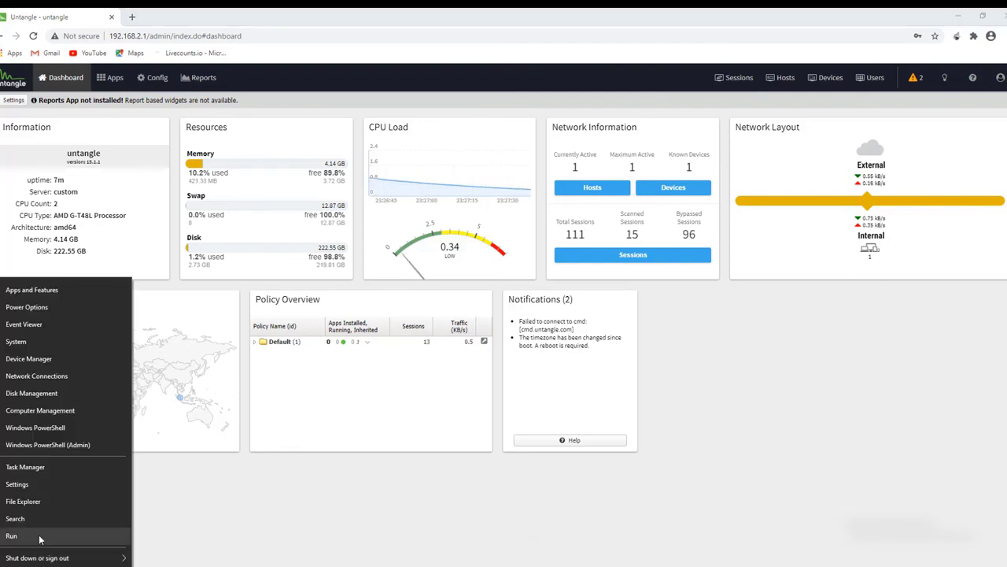
pyautogui.click(39, 536)
pyautogui.write('cms')
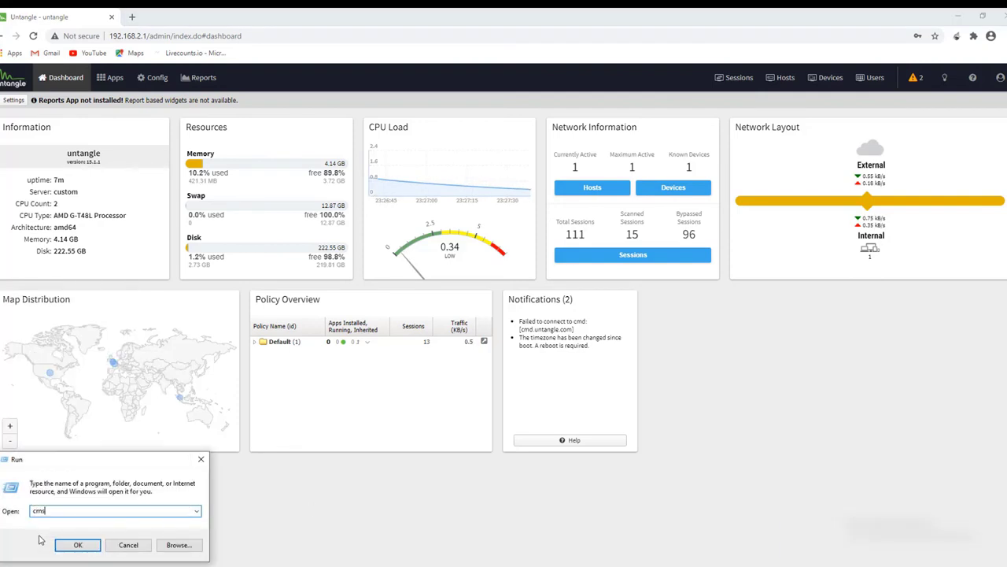
pyautogui.press('Return')
pyautogui.write('pi')
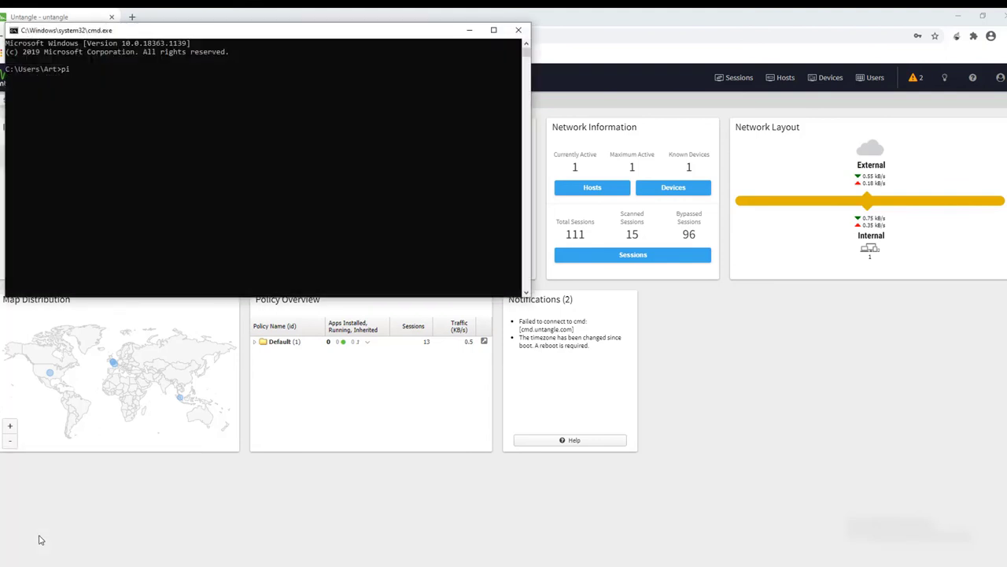
pyautogui.write('ng yahoo.com -t')
pyautogui.press('Return')
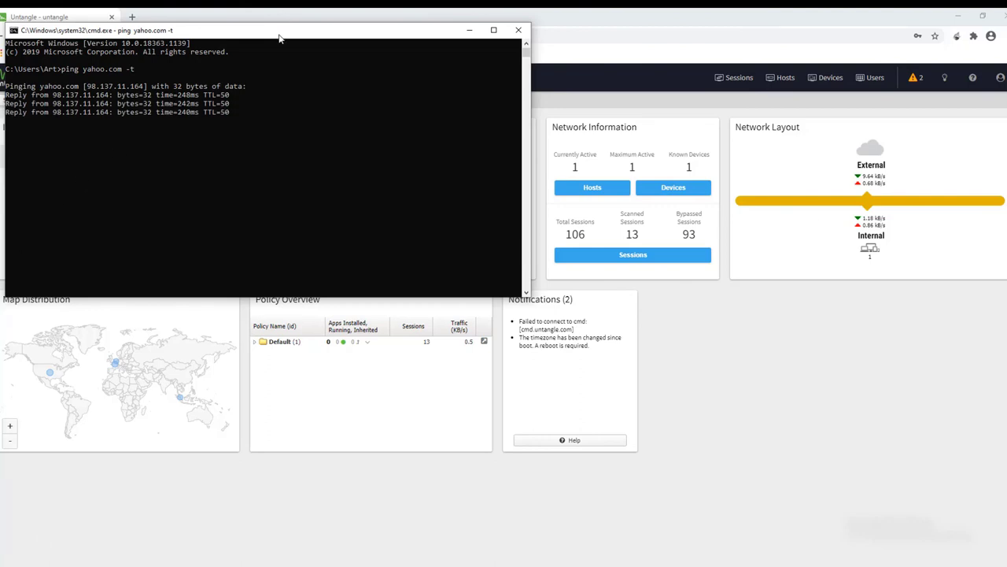
pyautogui.moveTo(279, 38); pyautogui.dragTo(574, 253)
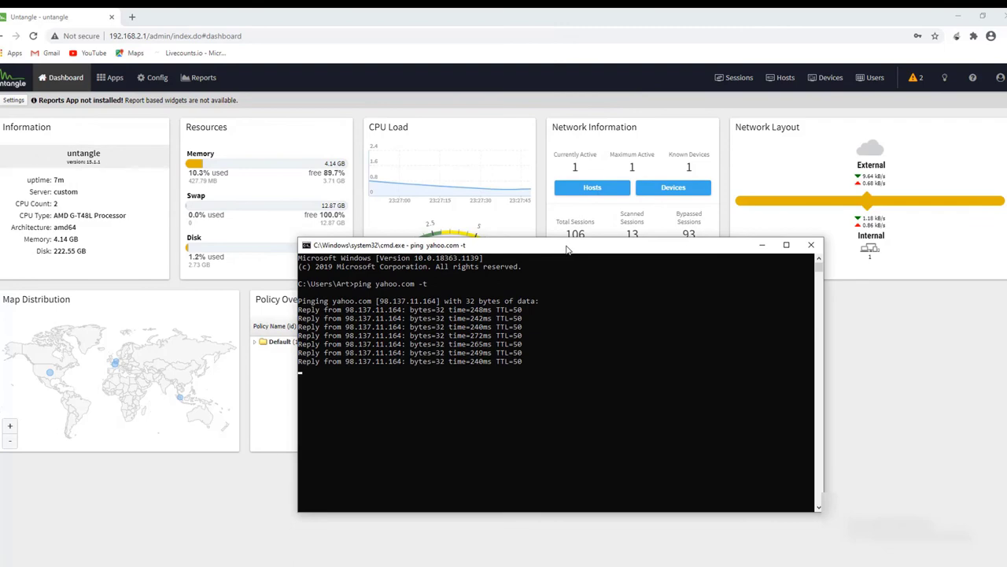
pyautogui.click(762, 244)
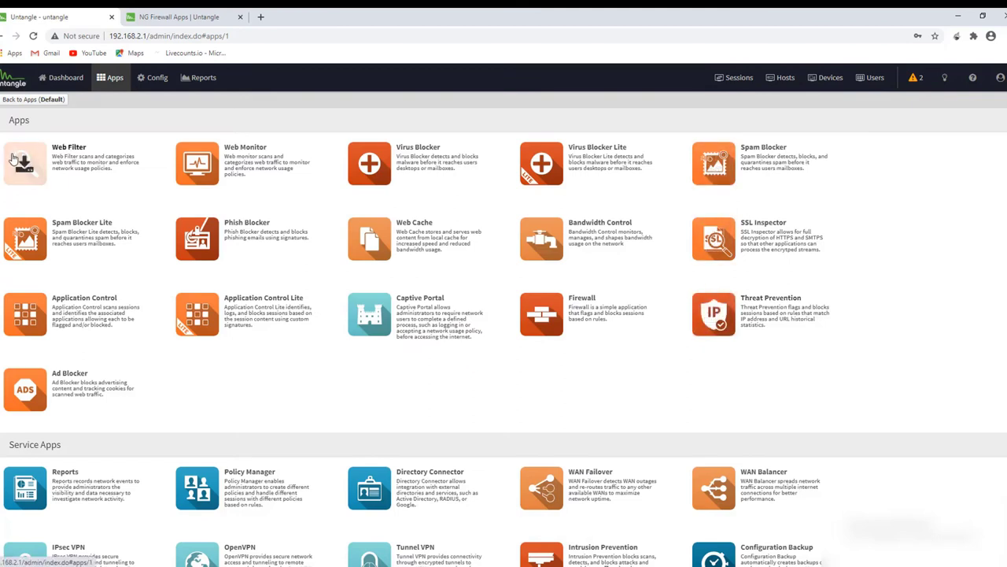
# Install Web Filter, open its settings and show the Categories tab listing 79 categories.
pyautogui.click(70, 148)
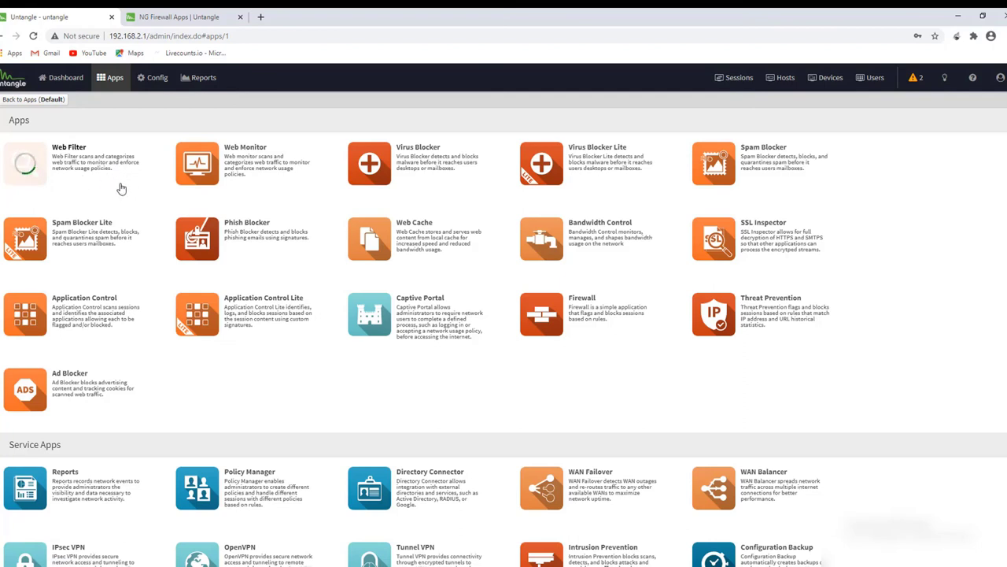
pyautogui.click(39, 180)
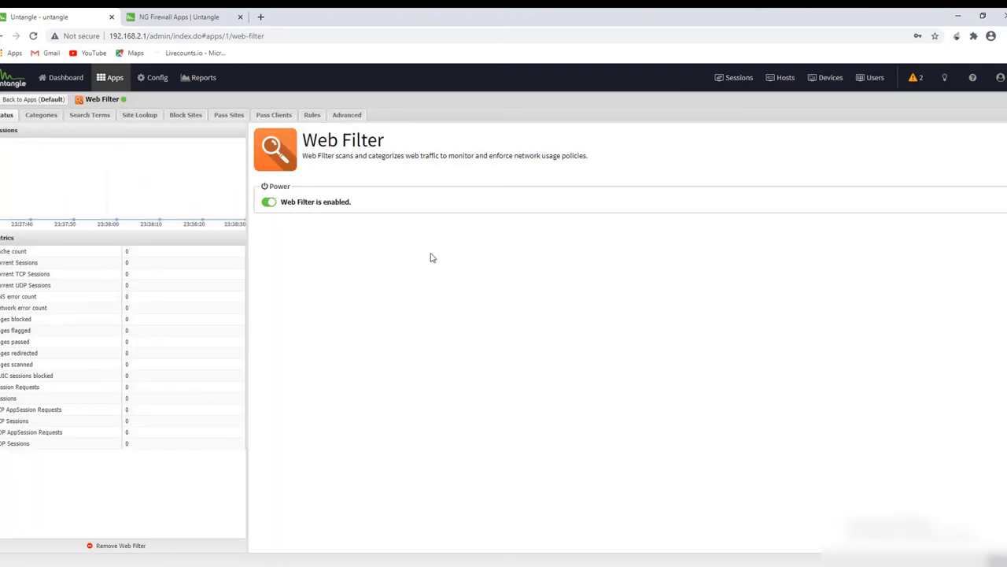
pyautogui.click(42, 115)
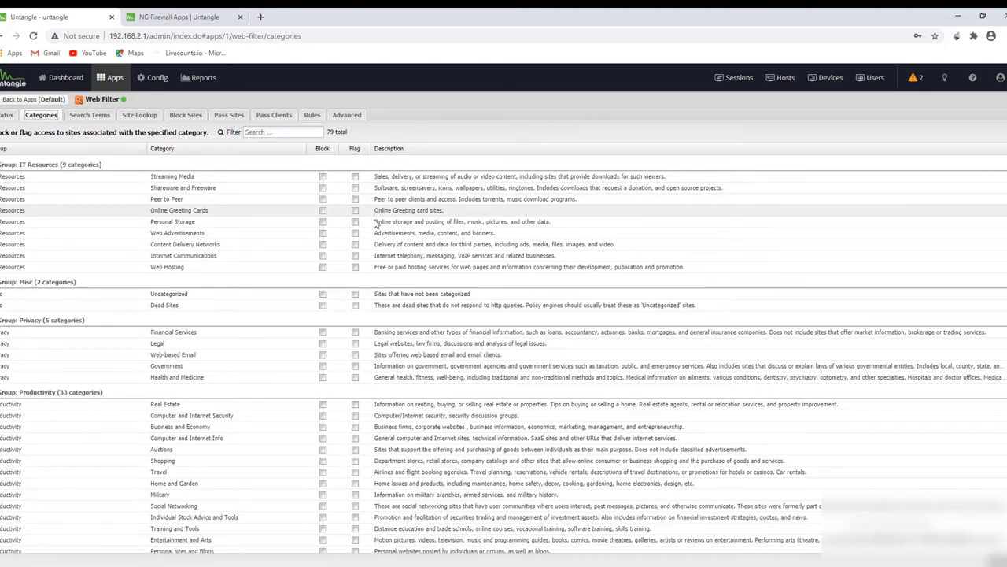
# Block Web Advertisements, and block and flag SPAM URLs in Web Filter categories.
pyautogui.click(323, 233)
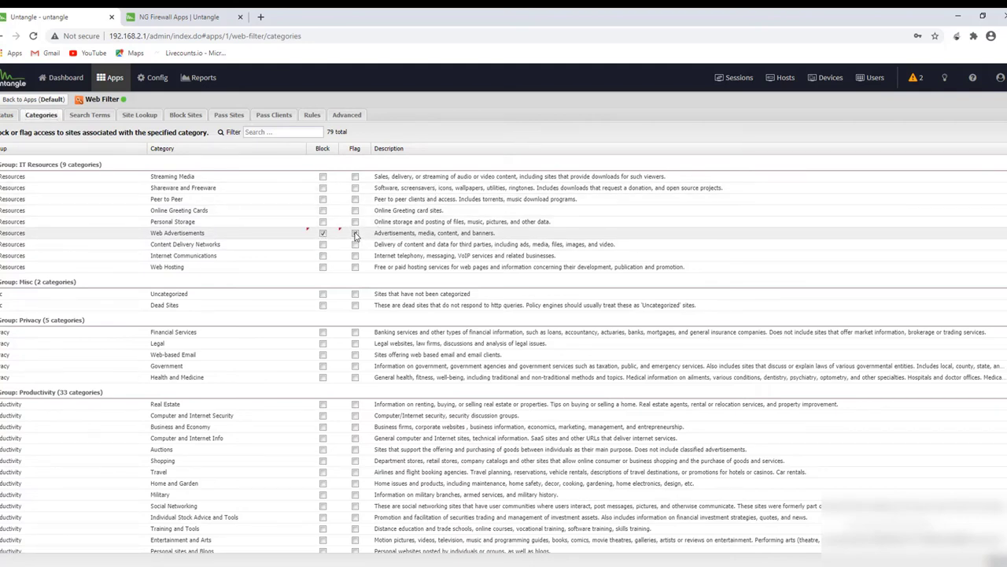
pyautogui.scroll(-3, 307, 329)
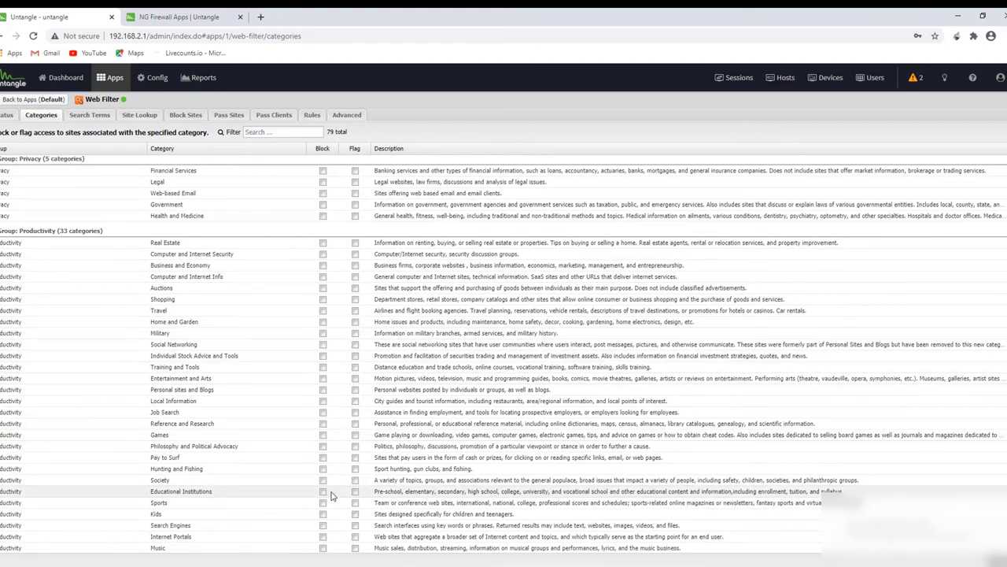
pyautogui.scroll(-2, 317, 509)
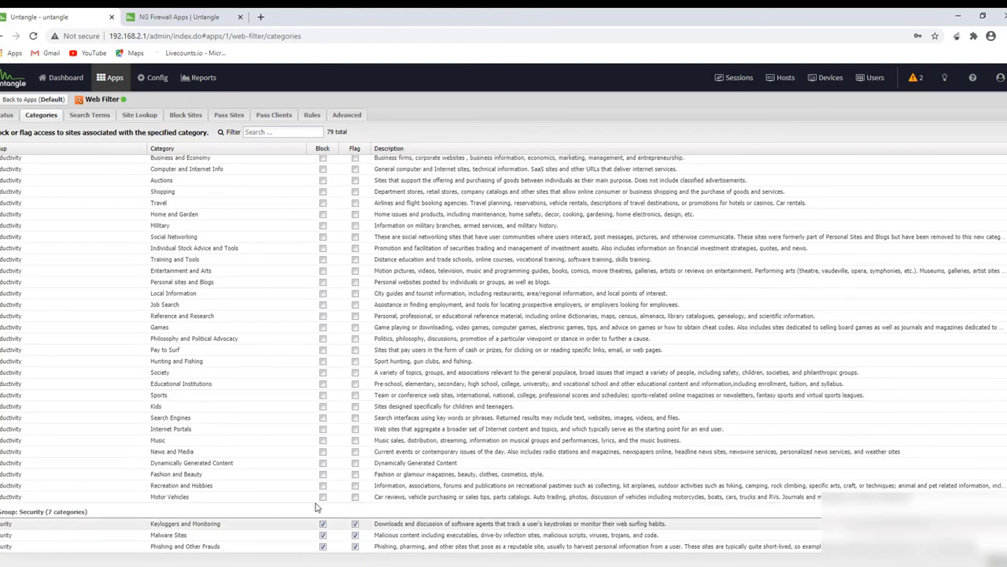
pyautogui.scroll(-1, 317, 508)
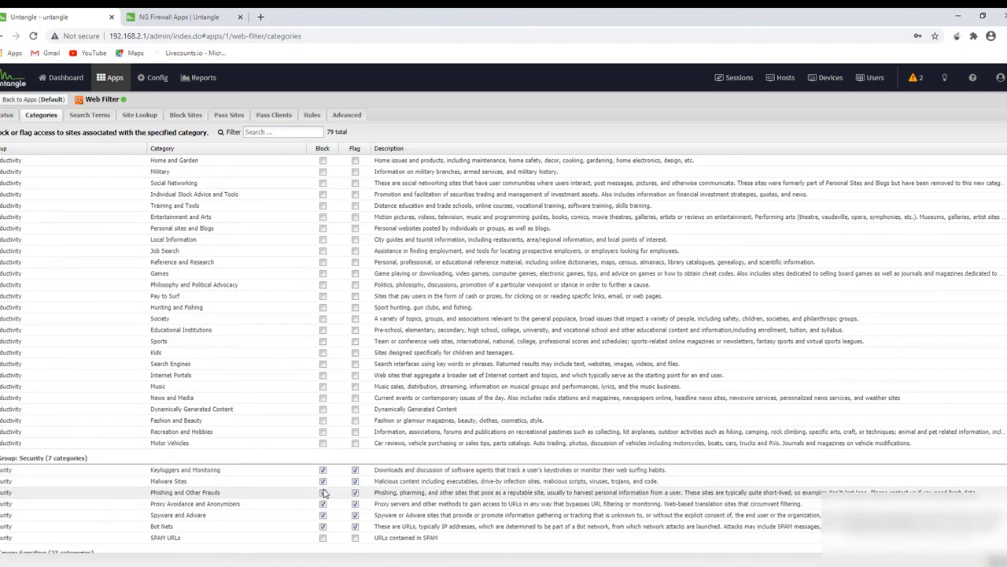
pyautogui.scroll(-1, 325, 492)
pyautogui.click(322, 484)
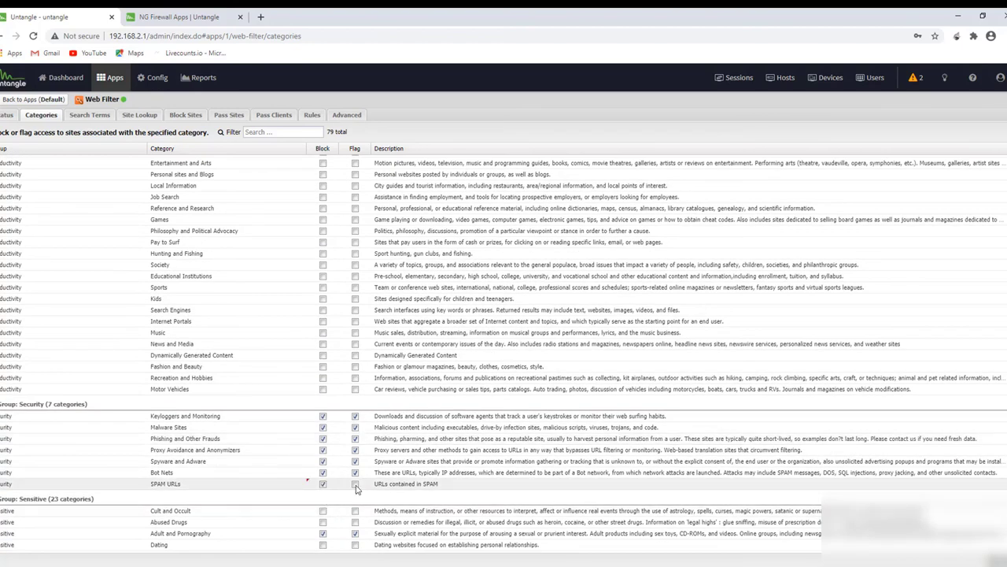
pyautogui.click(355, 484)
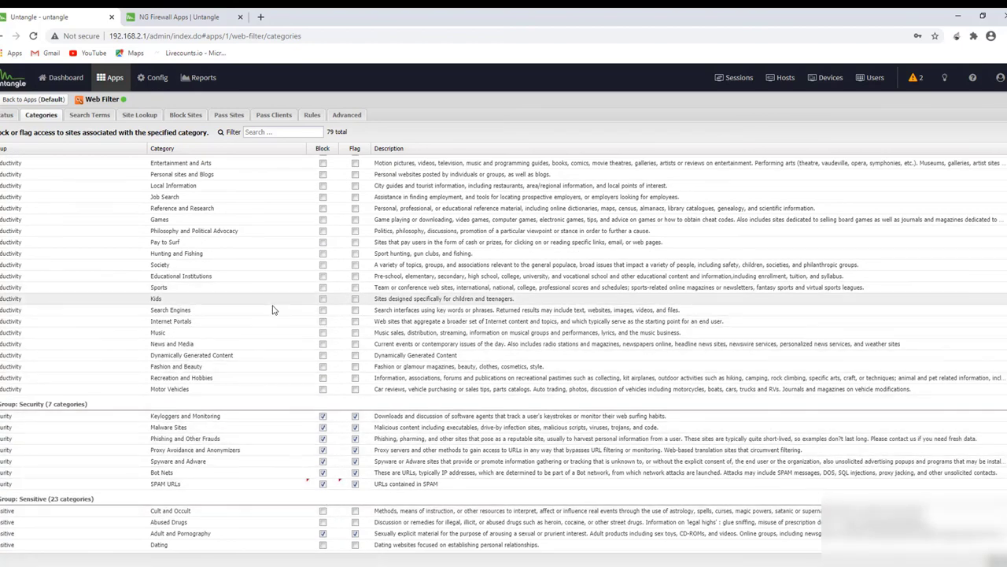
# Block and flag Gambling and Abused Drugs, save, and return to the Dashboard.
pyautogui.scroll(-3, 279, 314)
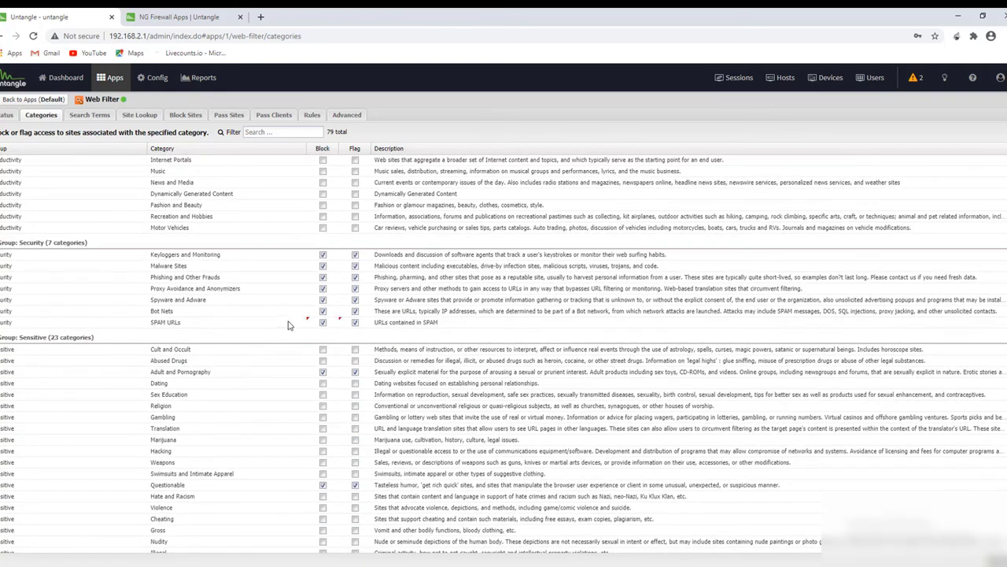
pyautogui.click(323, 416)
pyautogui.click(355, 417)
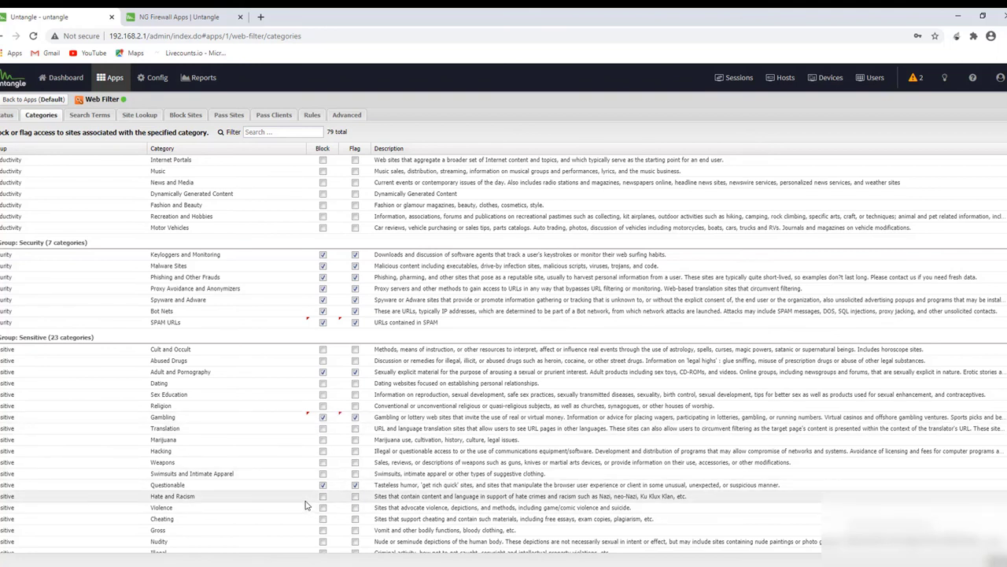
pyautogui.click(323, 361)
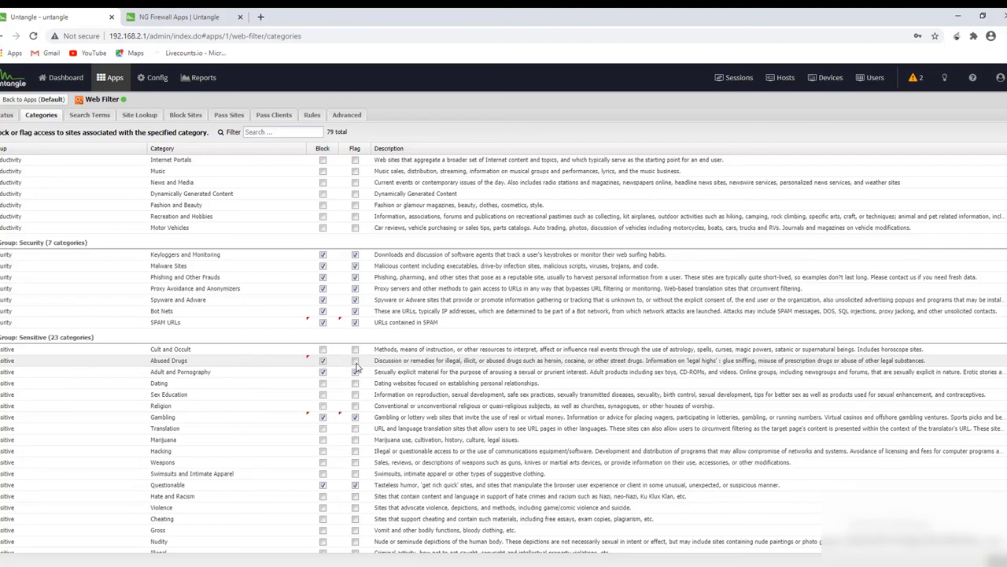
pyautogui.click(355, 360)
pyautogui.click(991, 554)
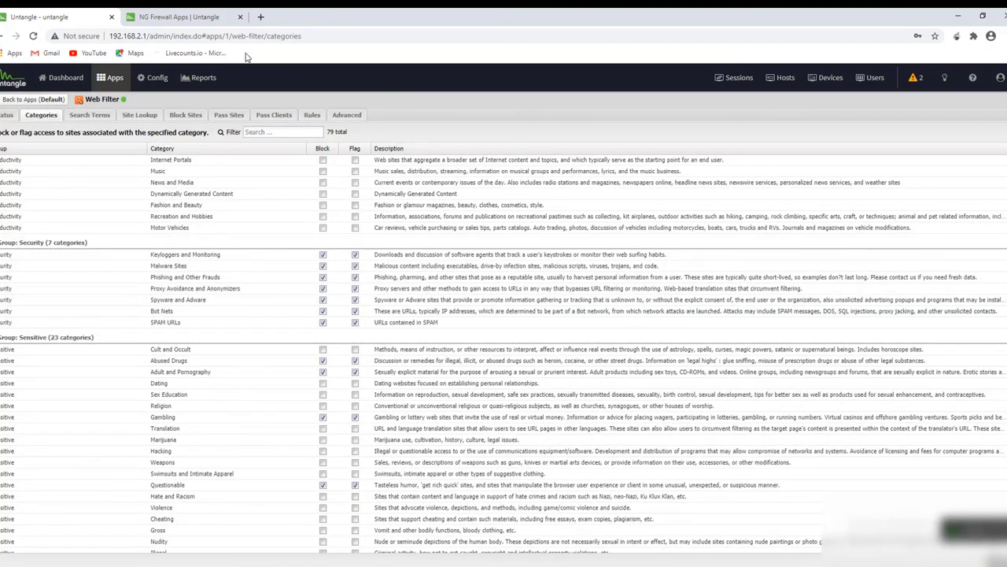
pyautogui.click(63, 77)
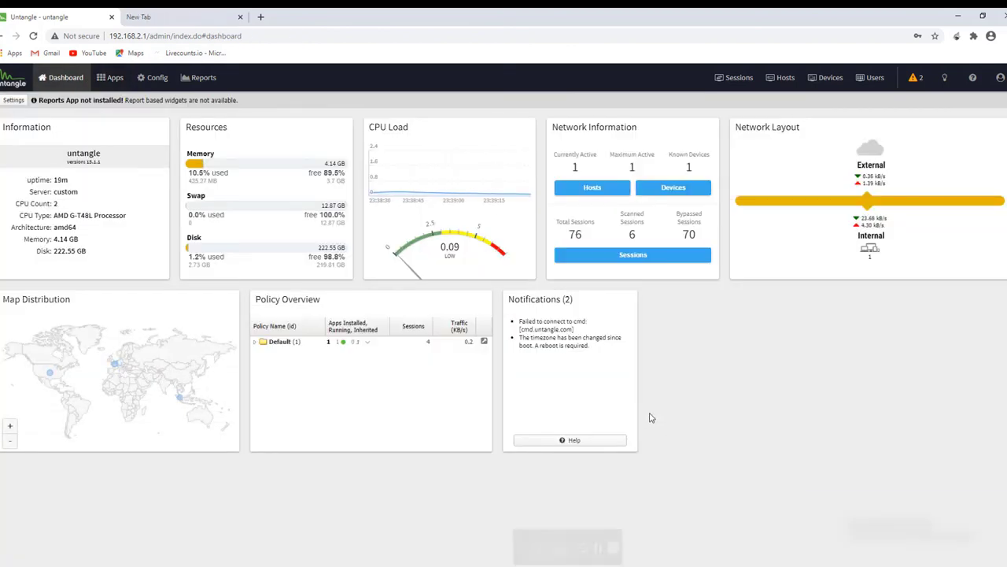
# Visit xxx.com in a new tab to confirm the Adult and Pornography block page, then close it.
pyautogui.click(150, 16)
pyautogui.click(210, 36)
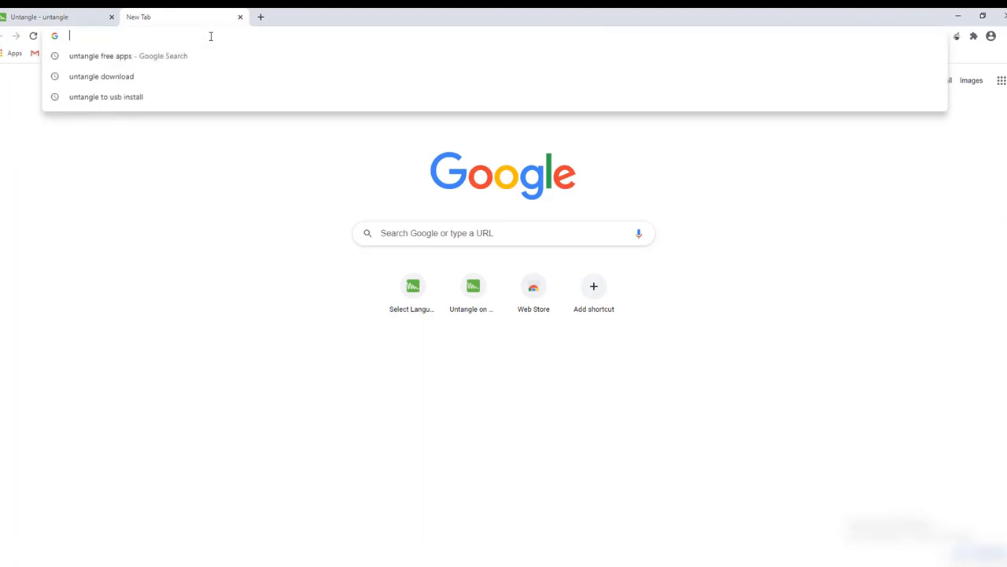
pyautogui.write('you')
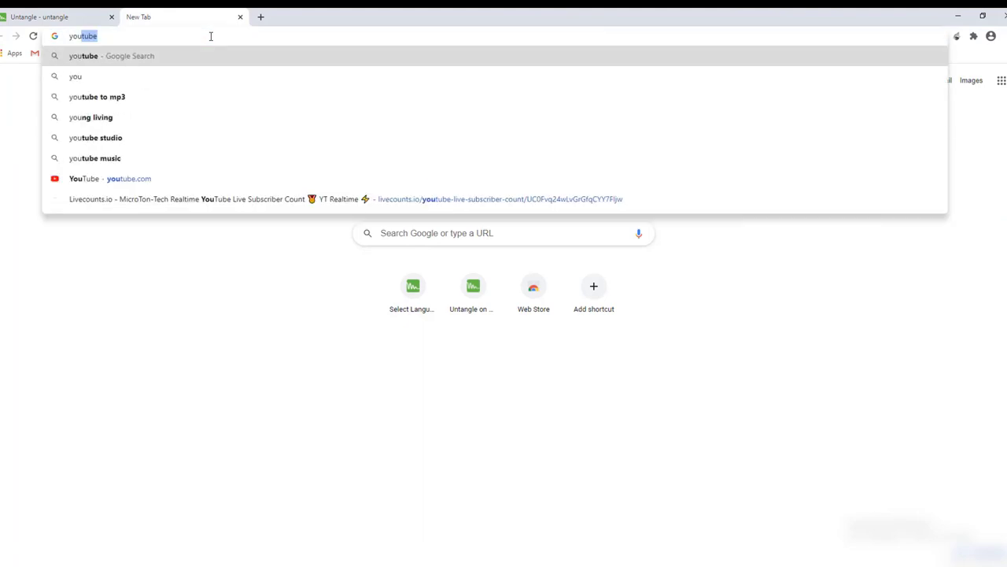
pyautogui.press('BackSpace')
pyautogui.press('BackSpace')
pyautogui.press('BackSpace')
pyautogui.press('BackSpace')
pyautogui.write('xx')
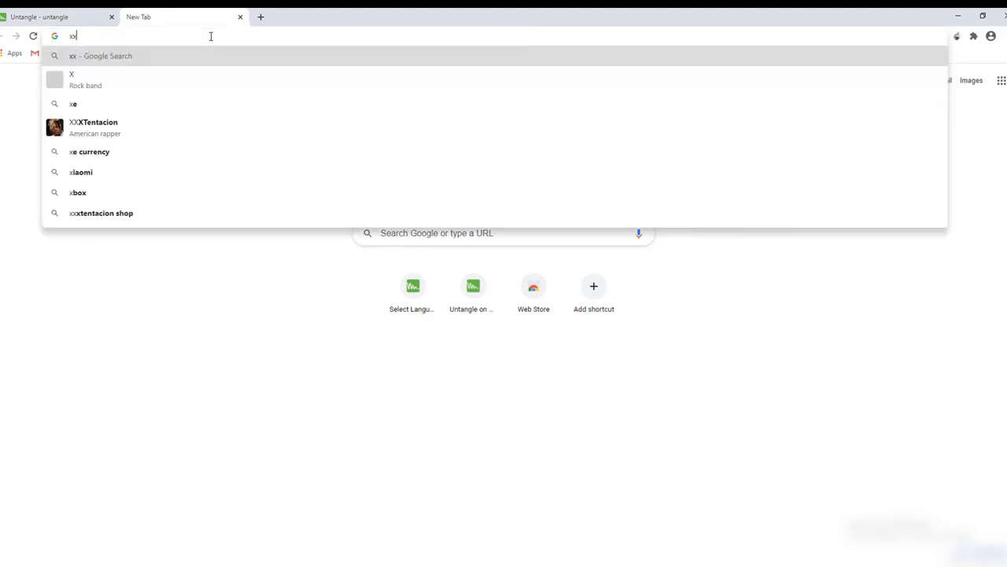
pyautogui.write('x.com')
pyautogui.press('Return')
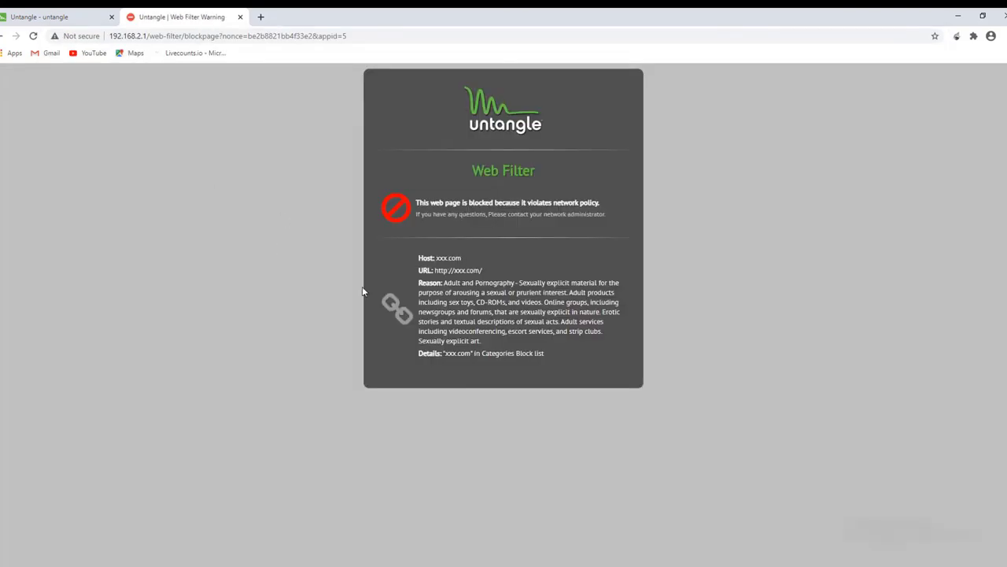
pyautogui.click(241, 19)
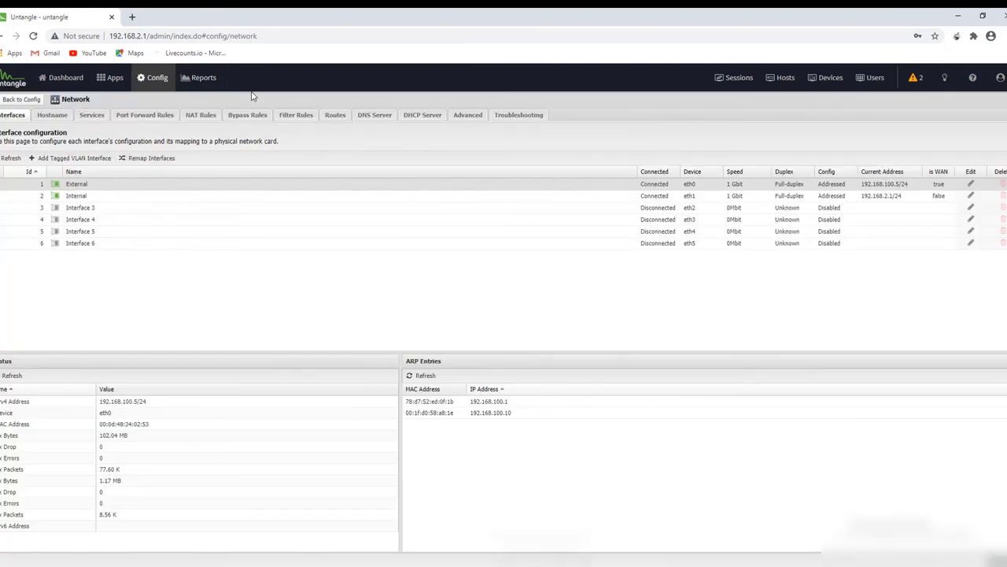
# Go back to Config and dismiss the connection-lost warning to reload the Dashboard.
pyautogui.click(22, 100)
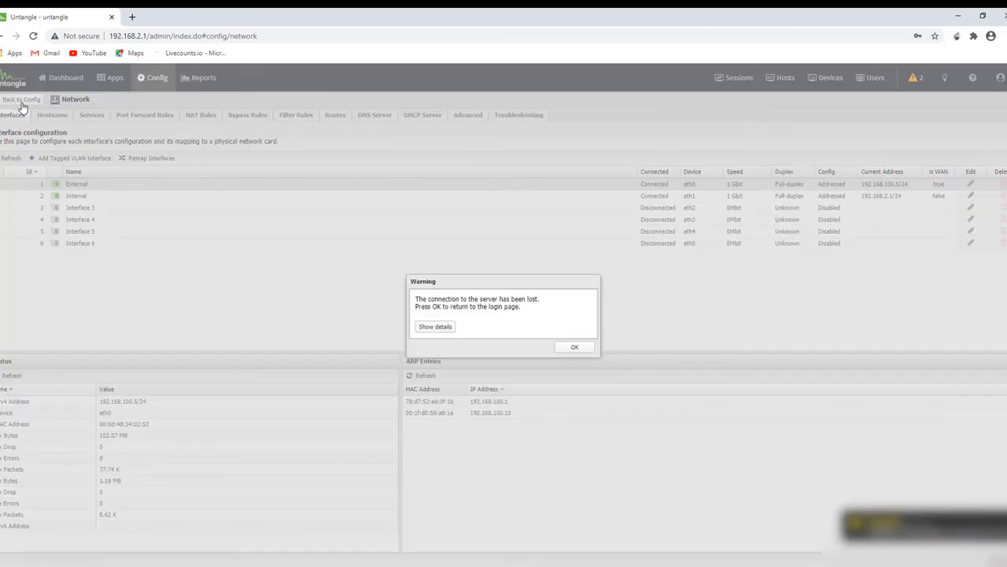
pyautogui.press('Return')
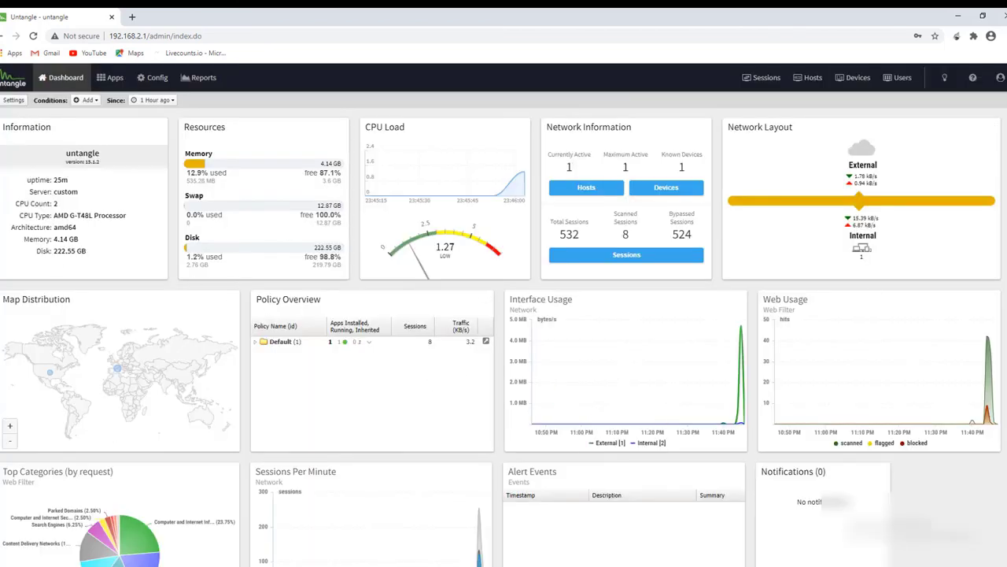
pyautogui.scroll(-2, 504, 337)
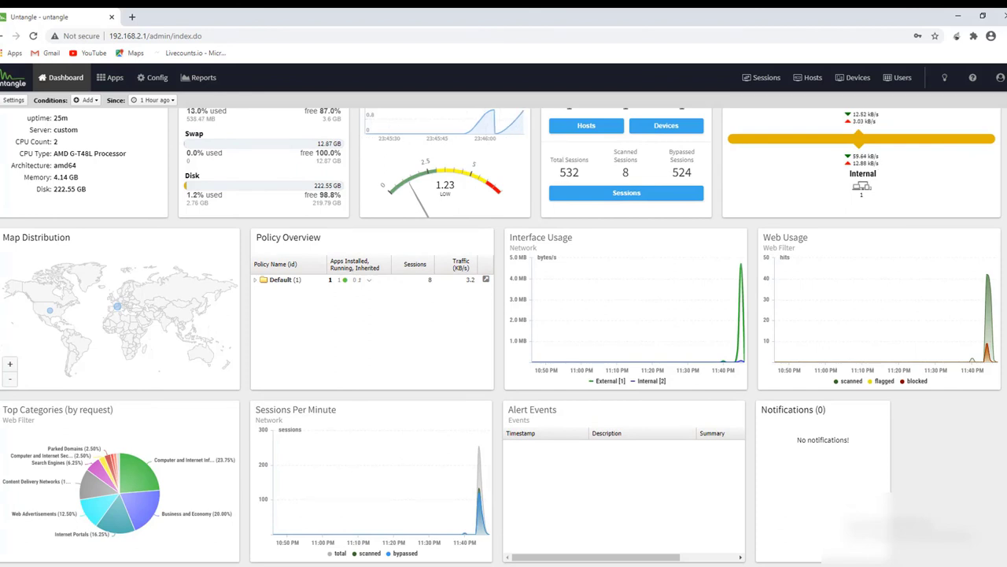
pyautogui.scroll(2, 966, 297)
pyautogui.scroll(-2, 966, 297)
pyautogui.scroll(2, 1003, 127)
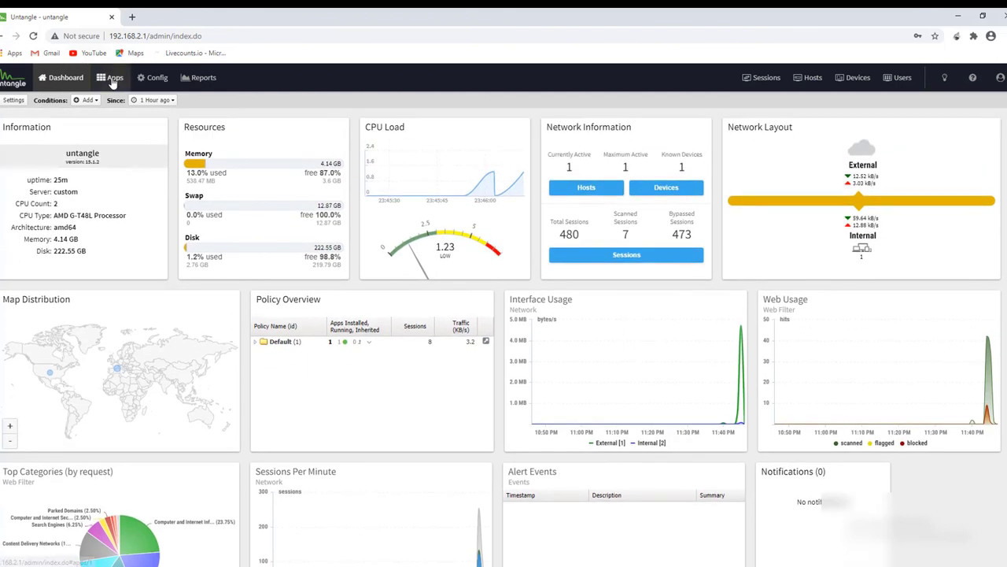
pyautogui.click(112, 77)
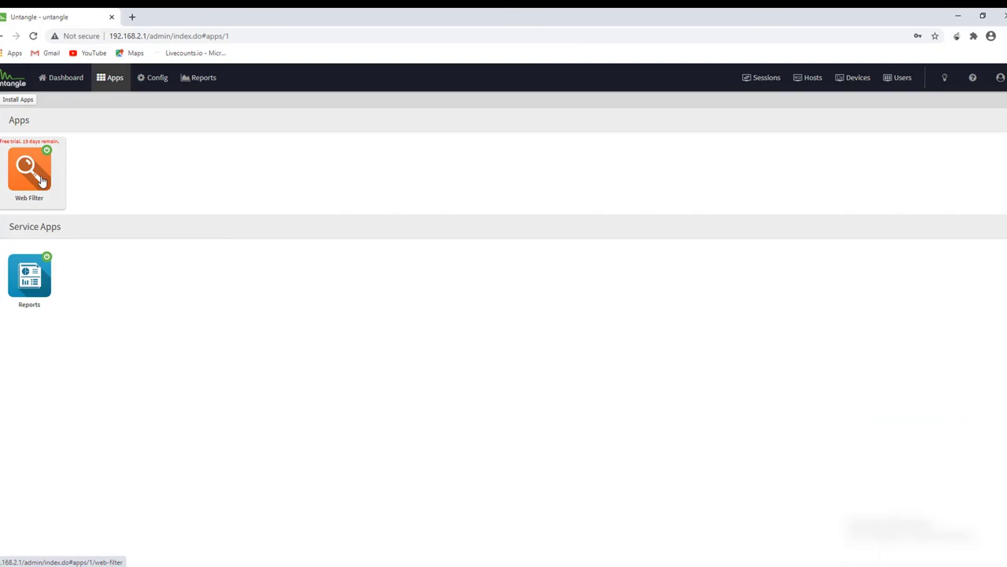
pyautogui.click(29, 278)
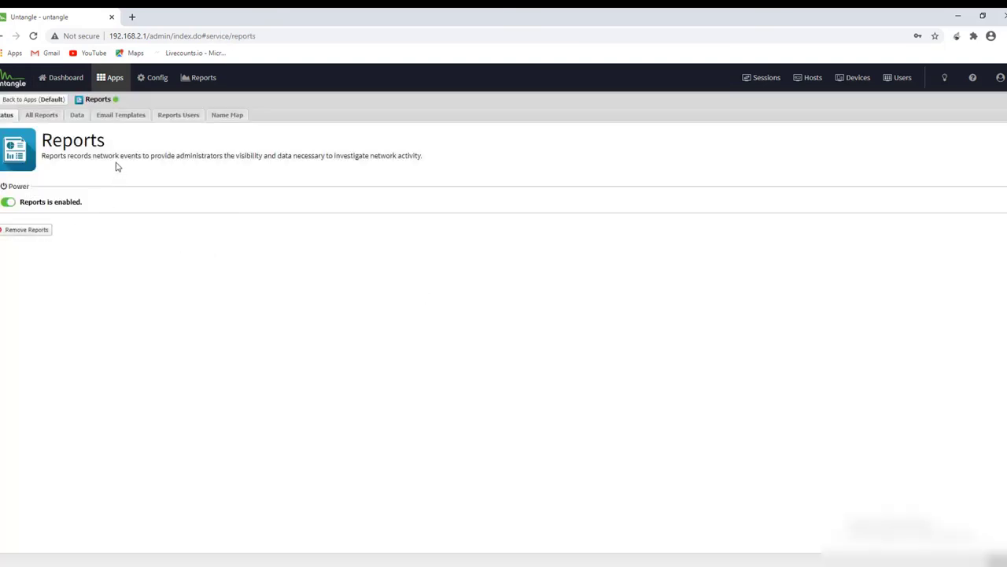
pyautogui.click(45, 121)
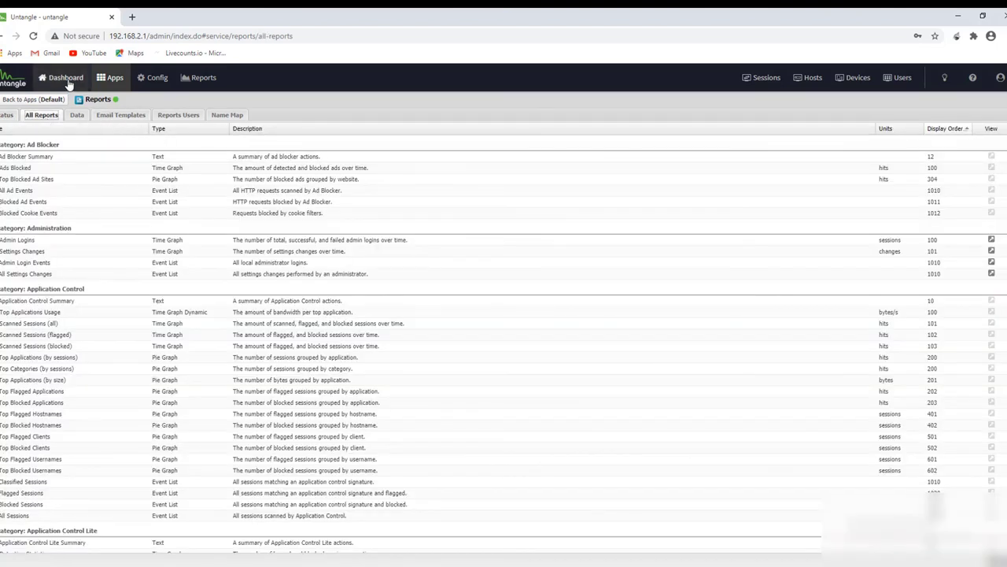
pyautogui.click(66, 82)
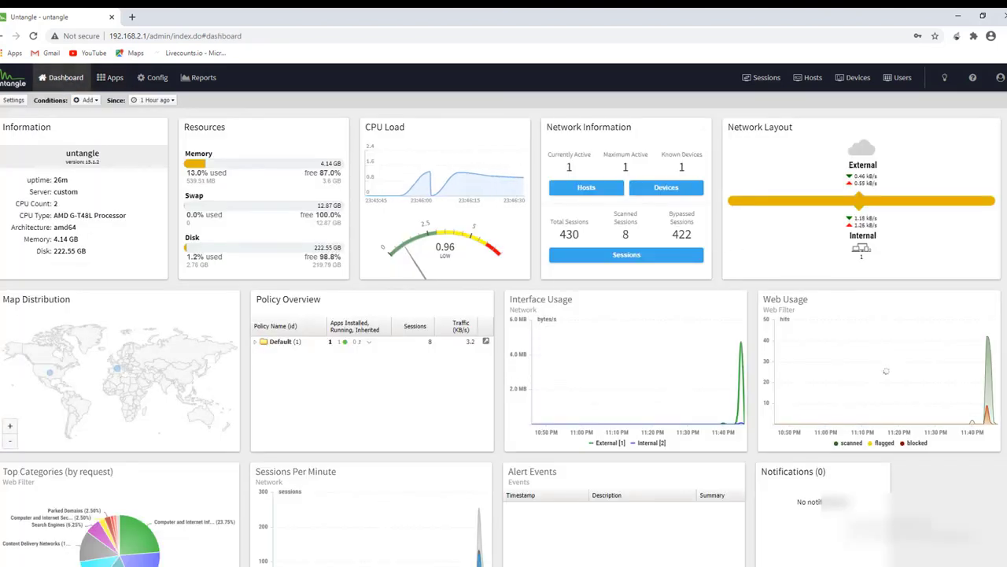
pyautogui.moveTo(2, 126); pyautogui.dragTo(71, 300)
pyautogui.click(882, 315)
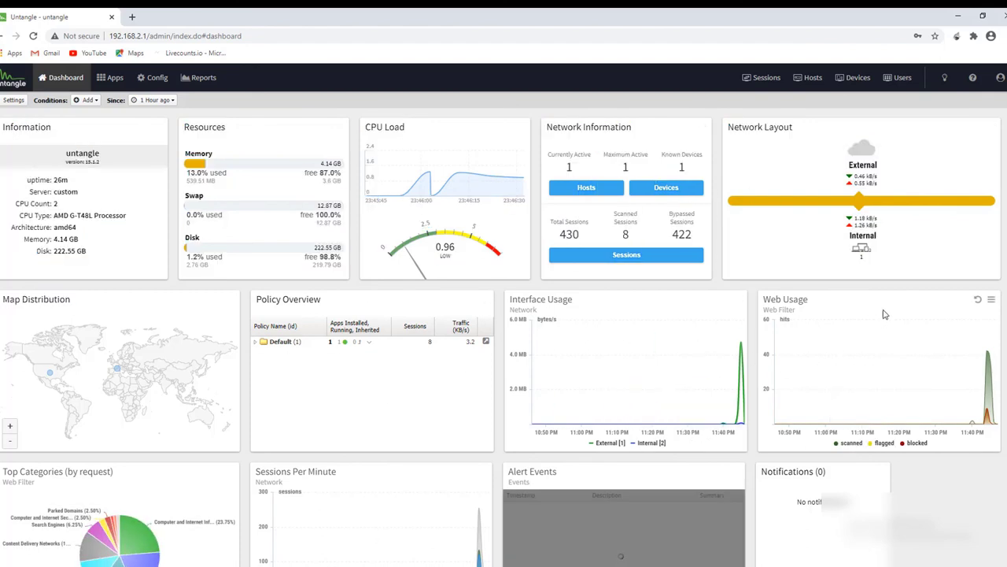
pyautogui.scroll(-1, 790, 450)
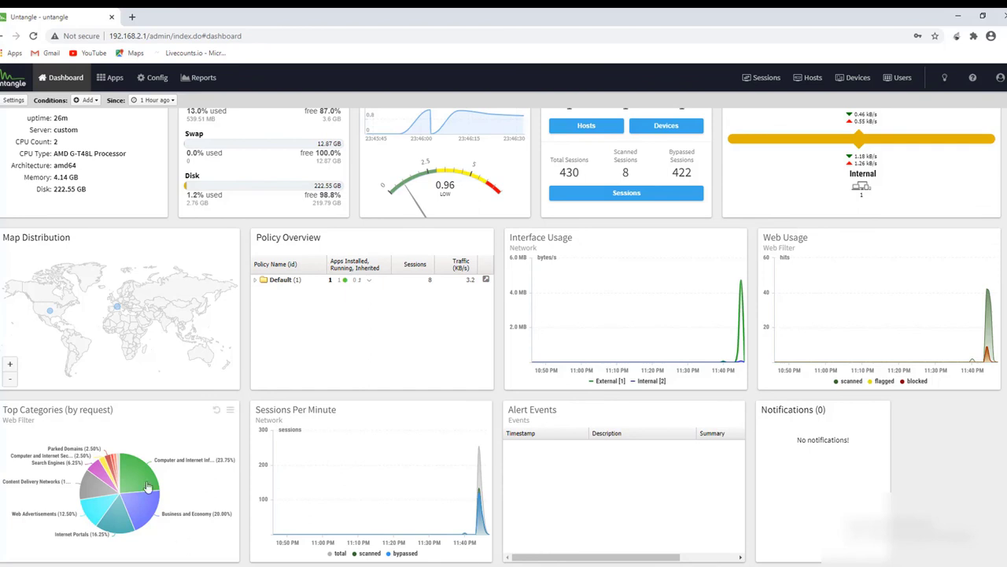
pyautogui.moveTo(107, 496)
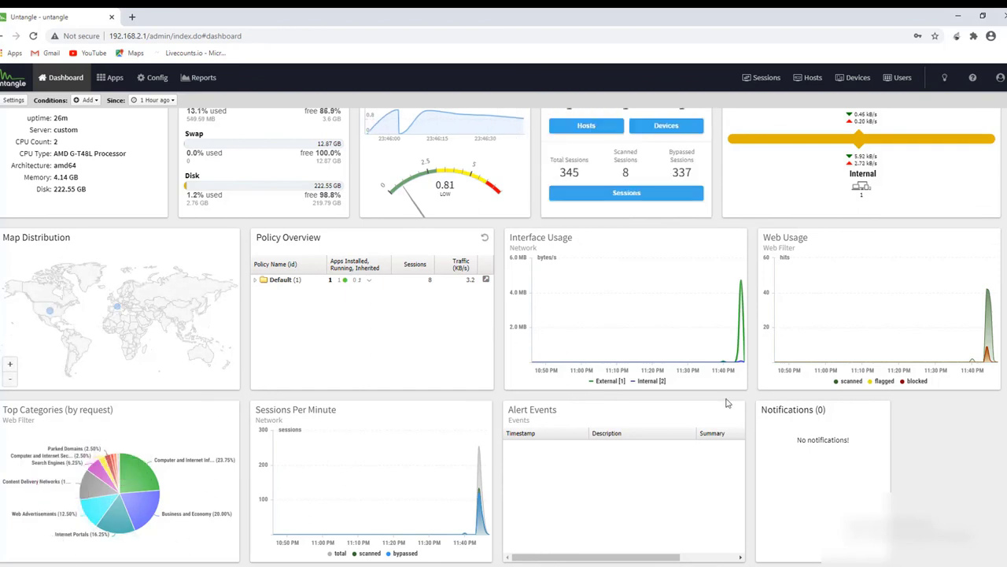
pyautogui.scroll(1, 839, 413)
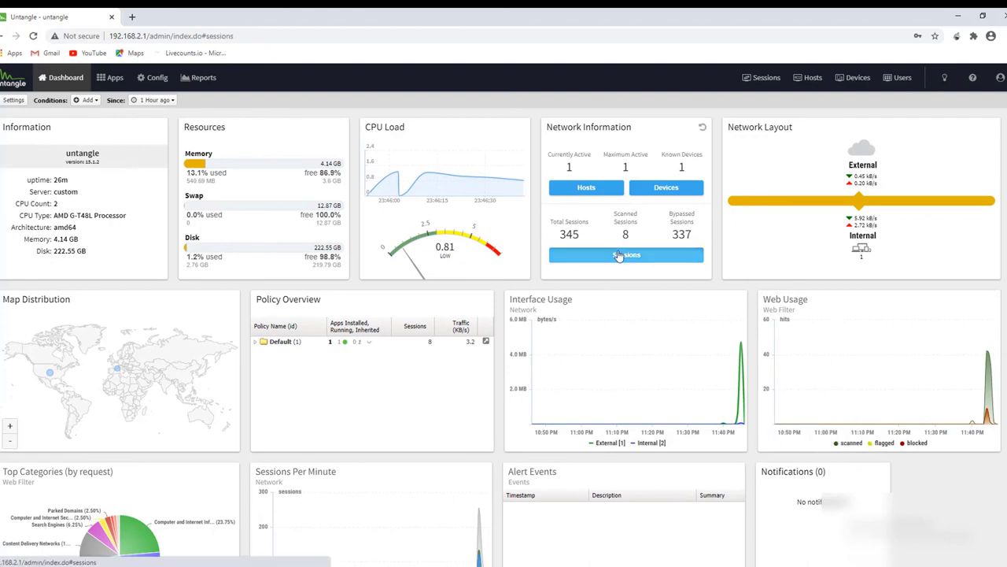
pyautogui.click(618, 256)
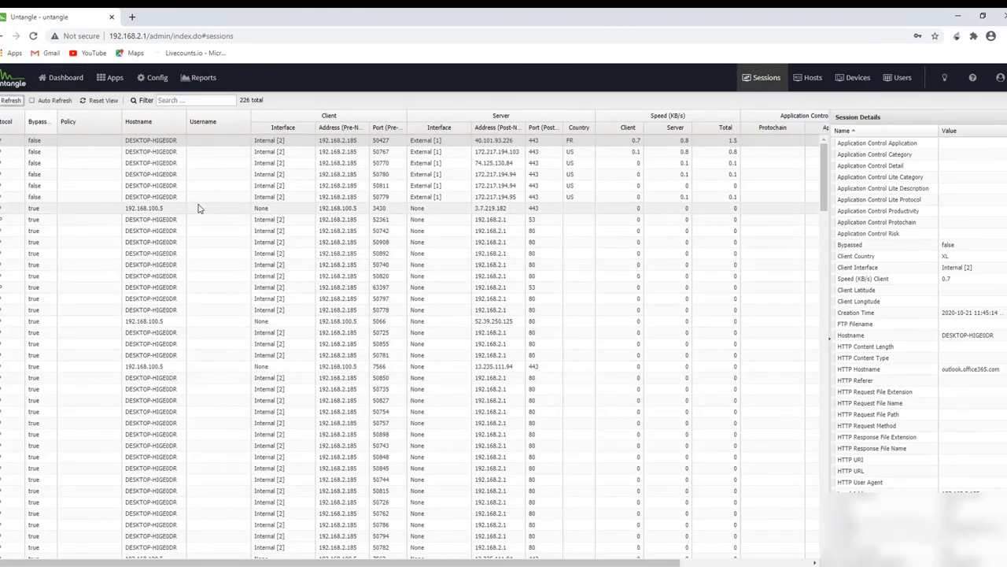
pyautogui.scroll(-3, 614, 402)
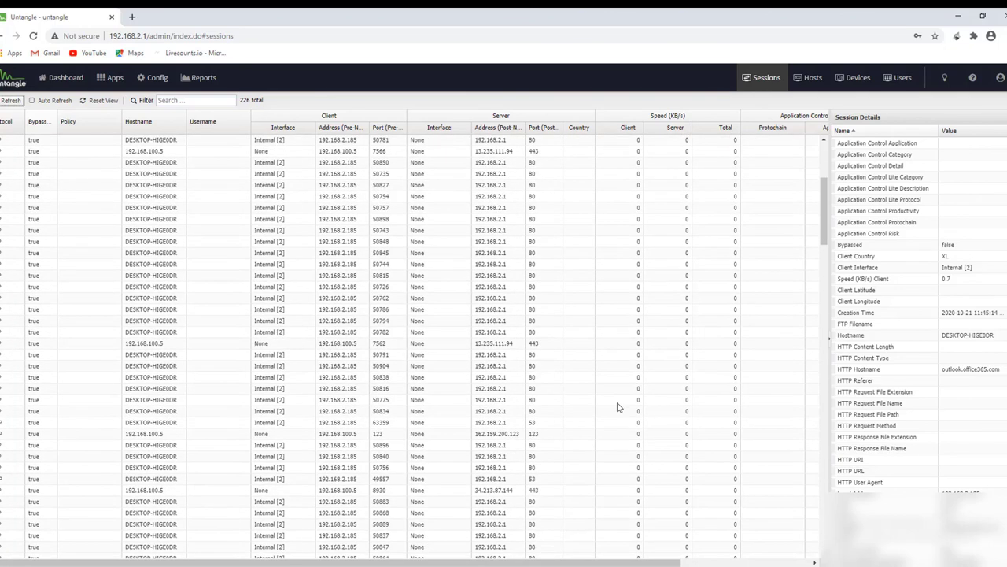
pyautogui.scroll(3, 108, 145)
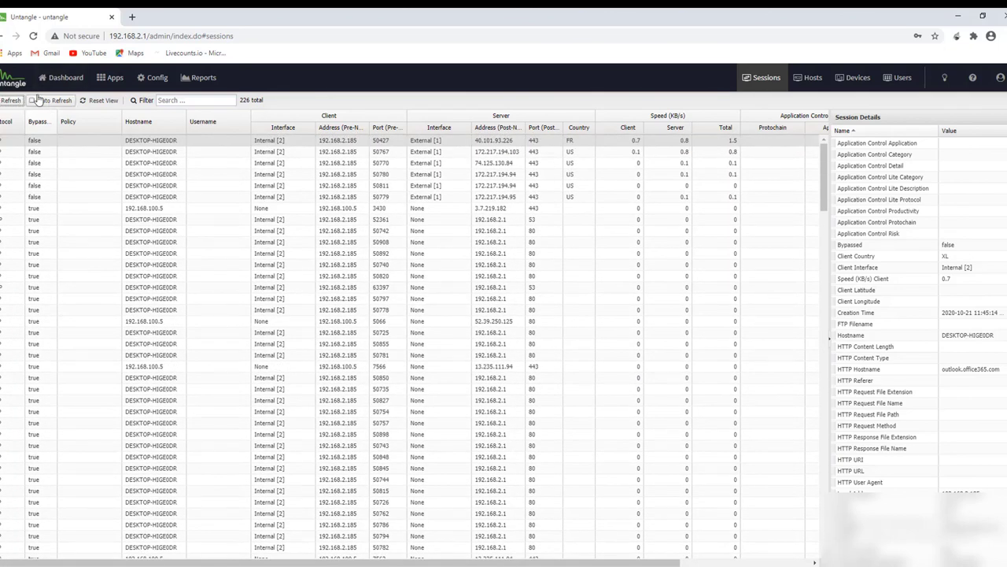
pyautogui.click(59, 78)
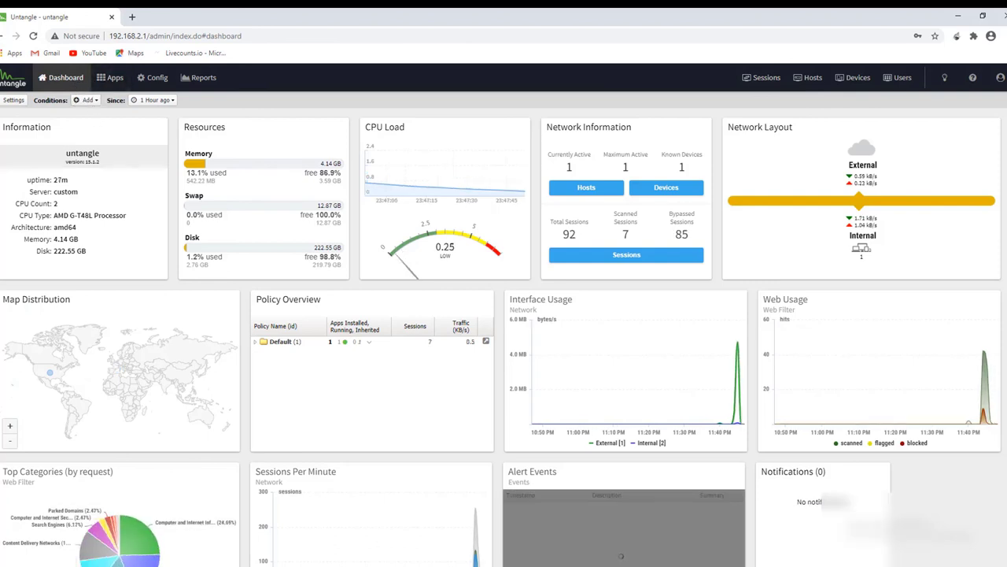
# Open the Web Filter's Top Blocked Sites report, then its Top Blocked Clients report.
pyautogui.click(118, 88)
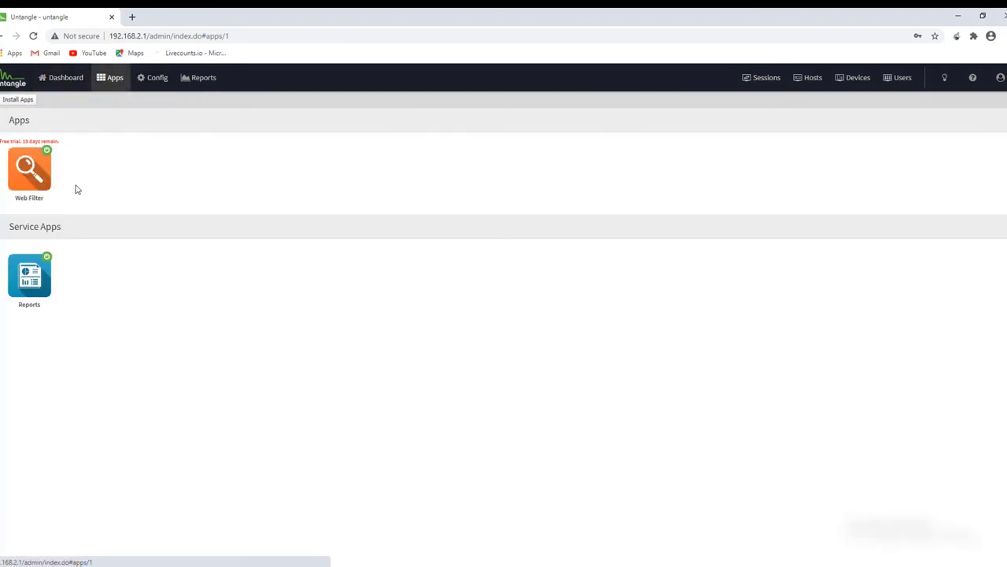
pyautogui.click(29, 169)
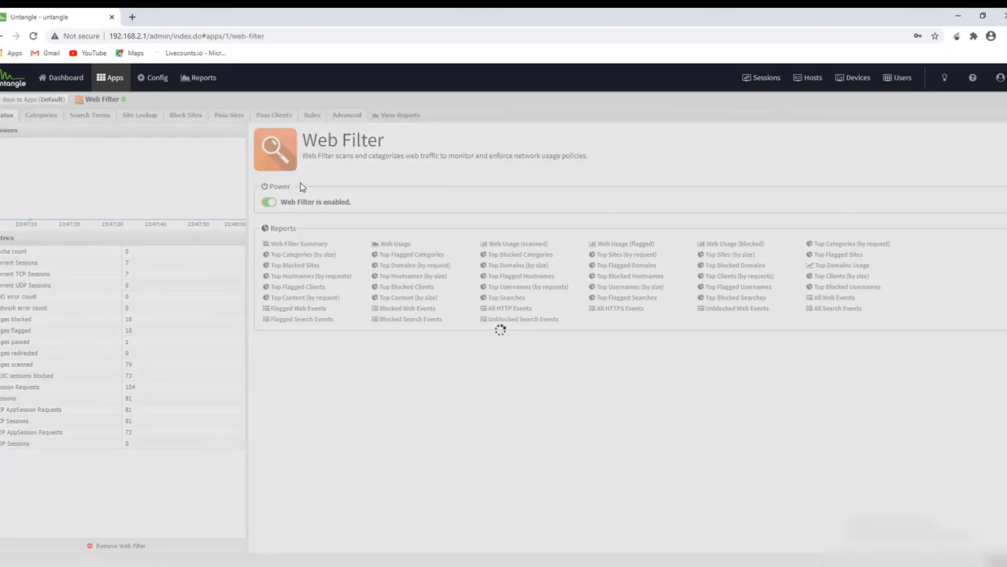
pyautogui.click(400, 115)
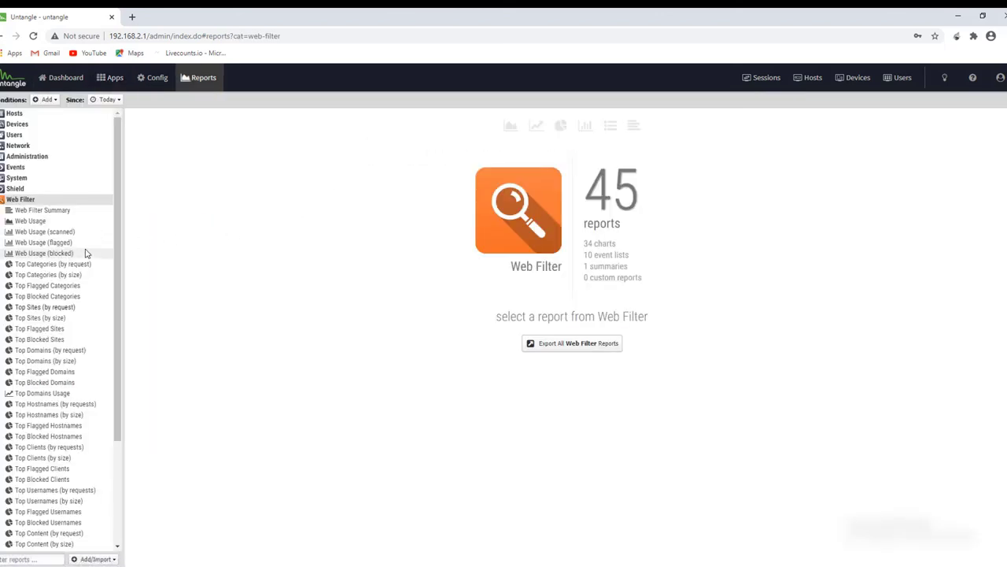
pyautogui.click(54, 339)
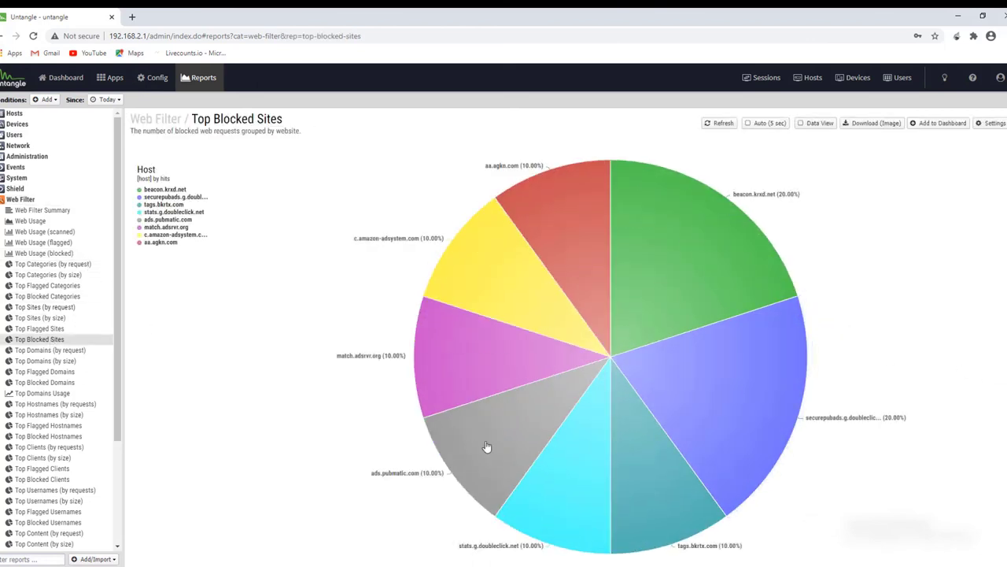
pyautogui.click(41, 478)
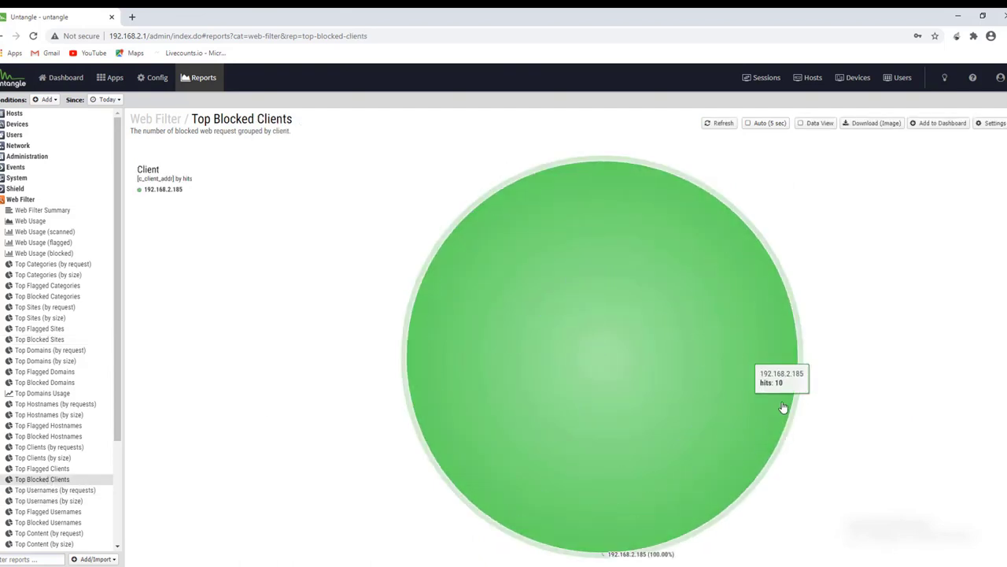